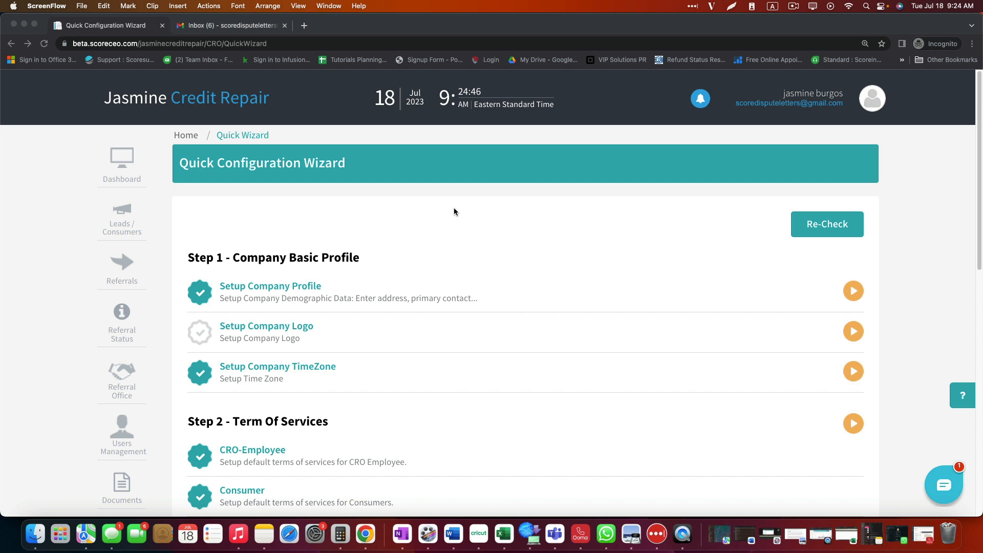
Step: Reload the Quick Configuration Wizard from the account menu and go to Setup Company Profile
click(872, 97)
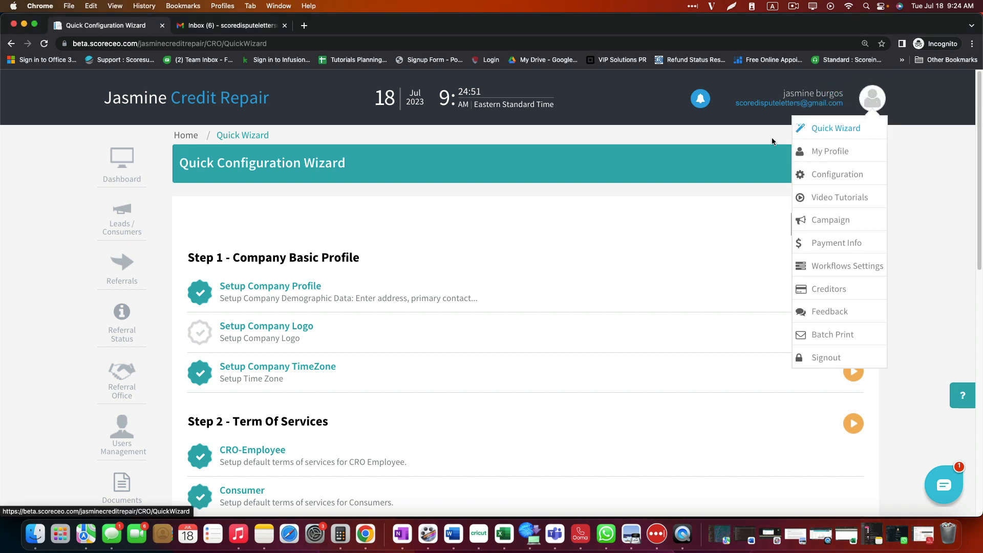
click(842, 130)
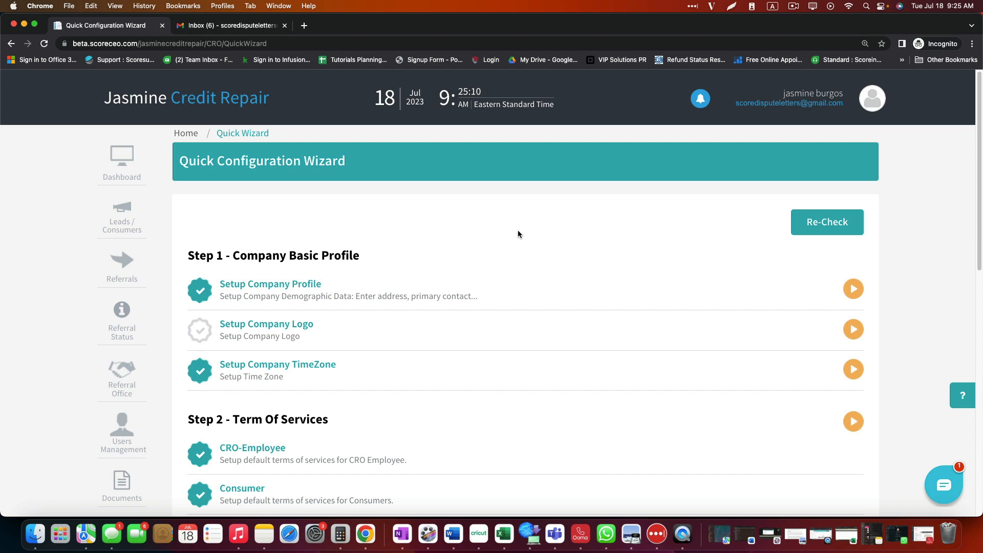
scroll(517, 229, down, 2)
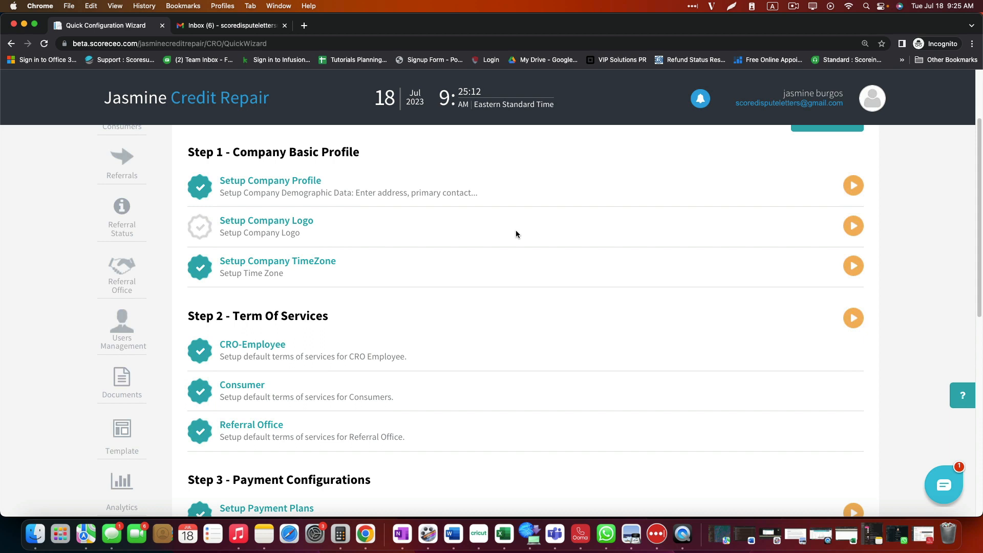
scroll(516, 234, up, 1)
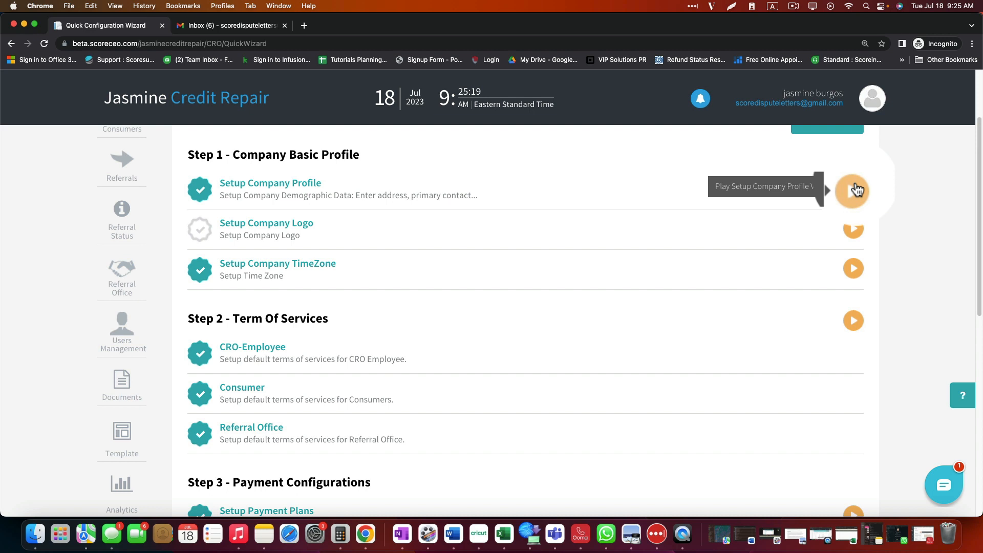
click(258, 185)
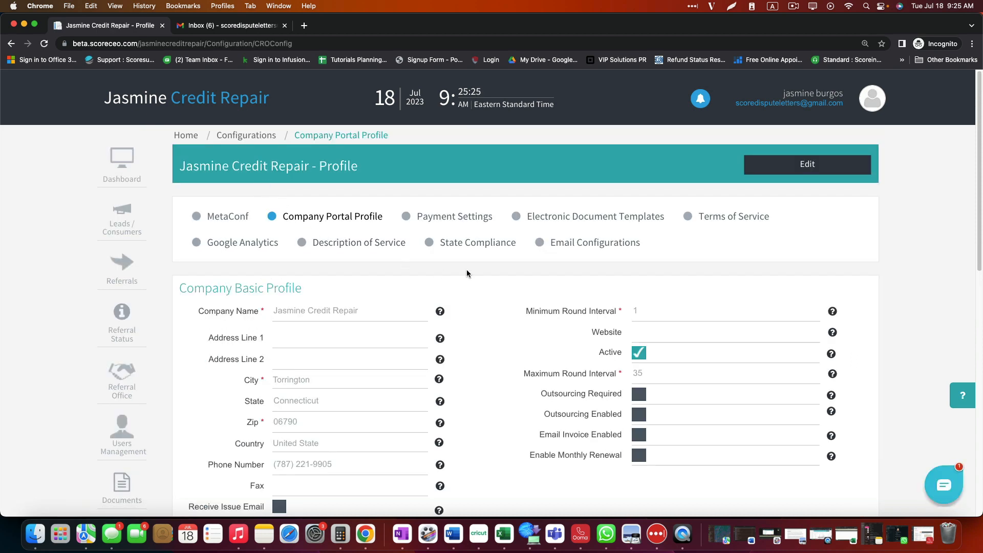
Step: Switch the company's Portal Profile page into edit mode
scroll(503, 278, down, 2)
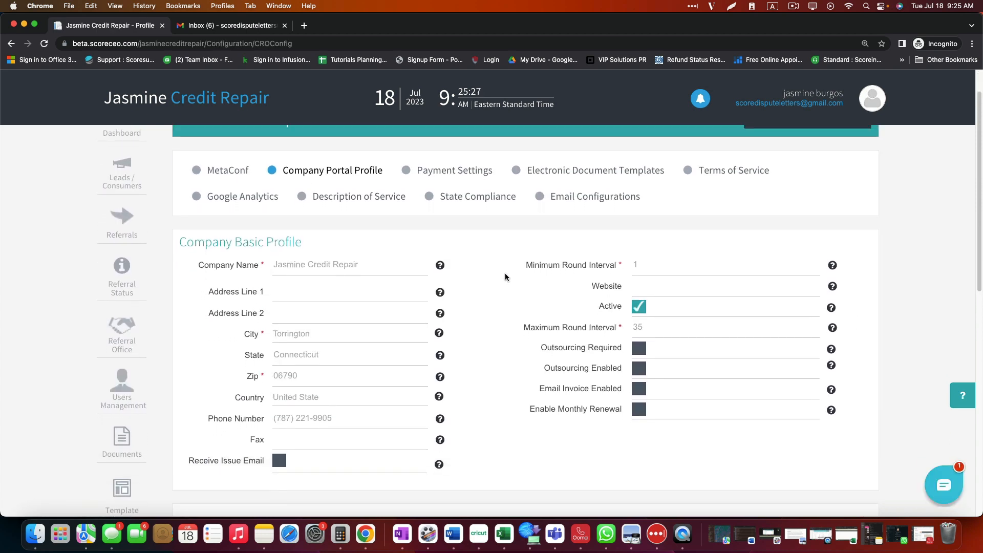
scroll(505, 277, up, 1)
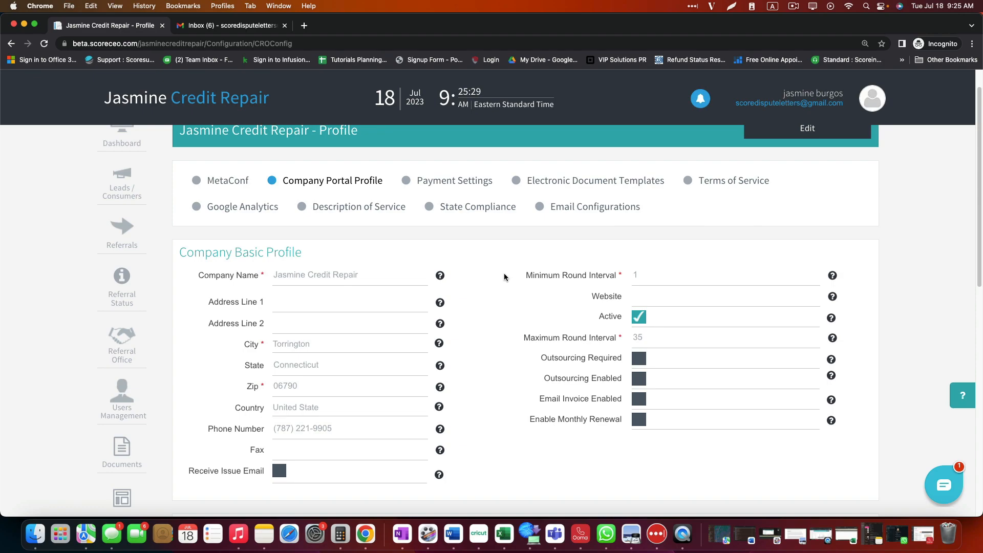
scroll(504, 277, up, 1)
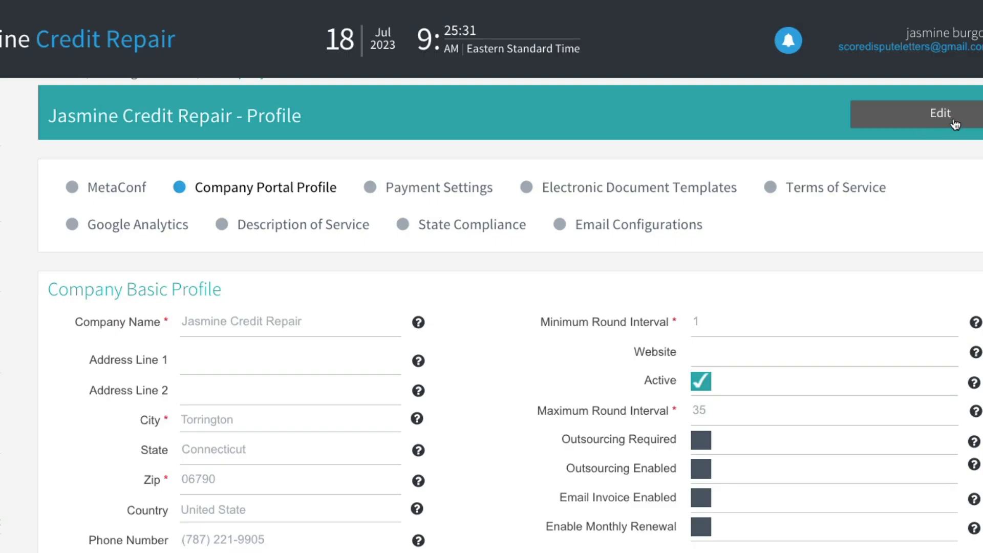
click(953, 123)
scroll(522, 280, down, 1)
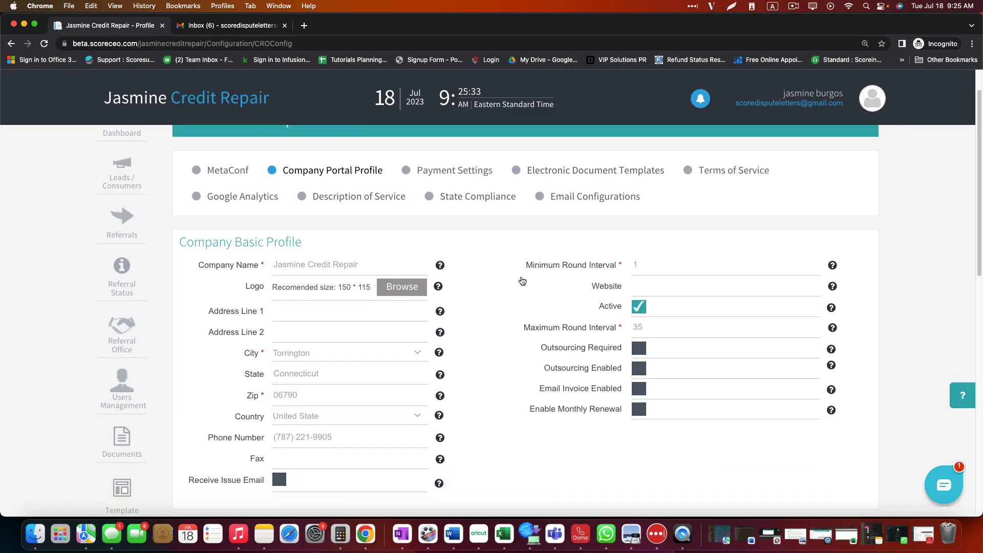
scroll(523, 280, down, 1)
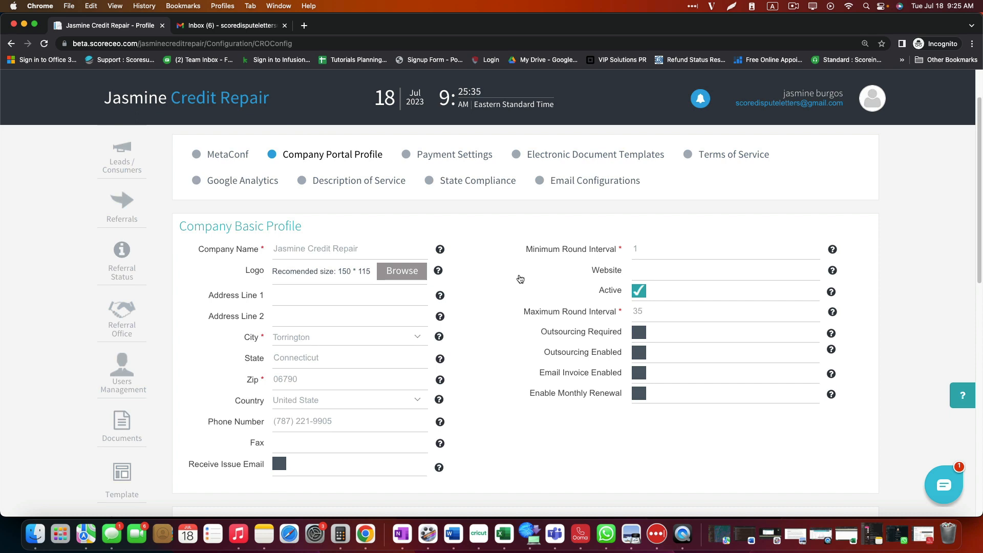
scroll(520, 278, down, 1)
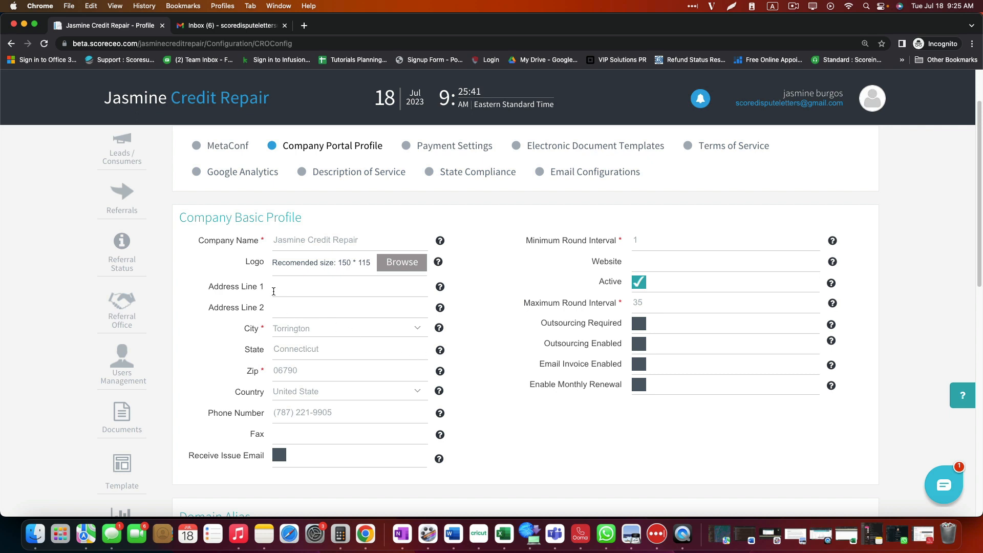
Step: Enter '105 st' as Address Line 1 and begin filling in the company website
click(251, 292)
text(105 st)
click(275, 347)
click(662, 263)
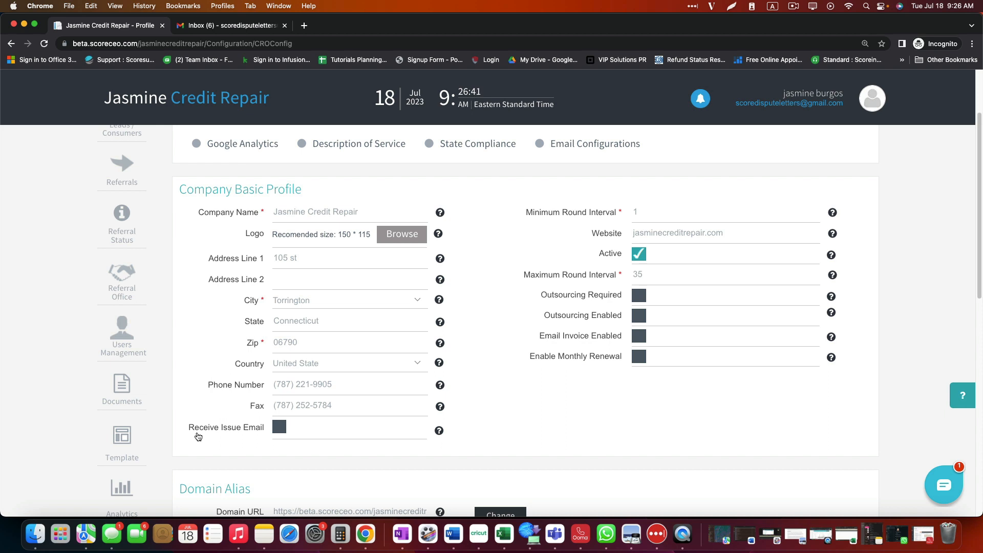
Step: Tick Receive Issue Email, set Minimum Round Interval to 30, and switch on Outsourcing Required
click(279, 429)
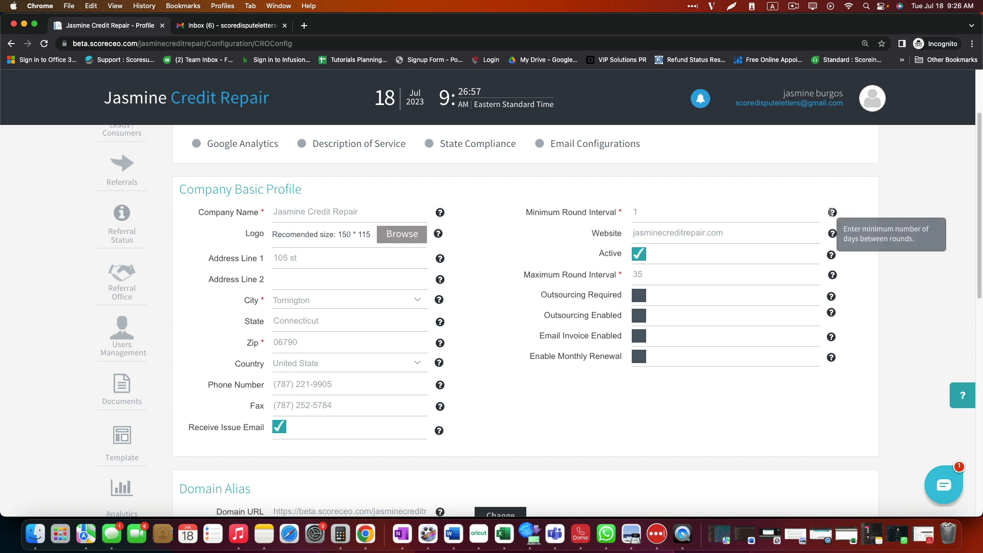
double_click(669, 212)
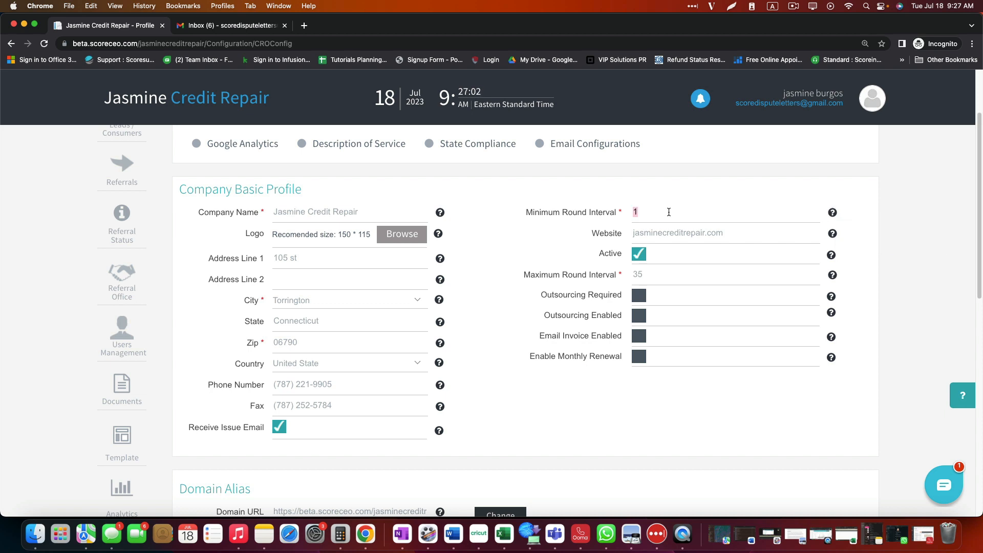
text(30)
click(551, 250)
drag(525, 279, 611, 280)
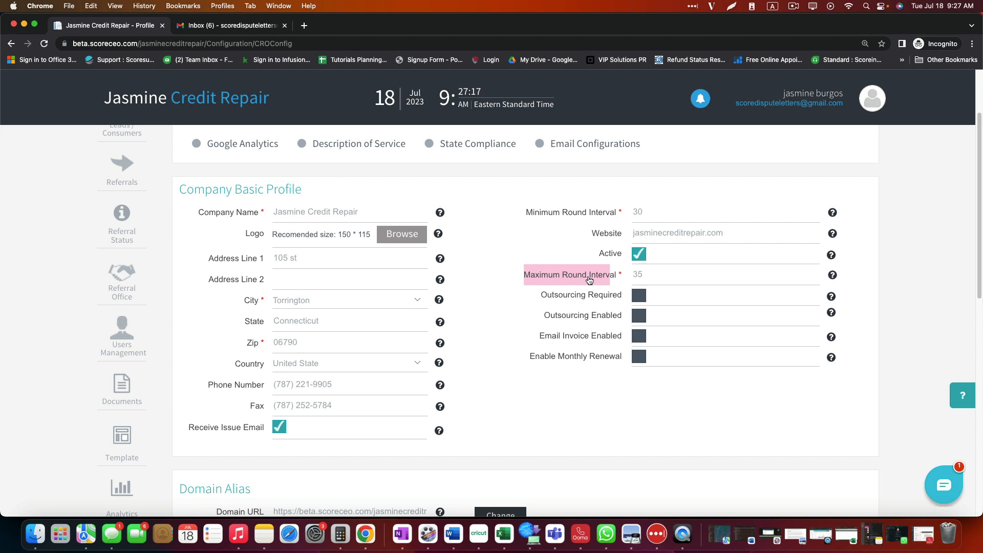
drag(536, 301, 638, 296)
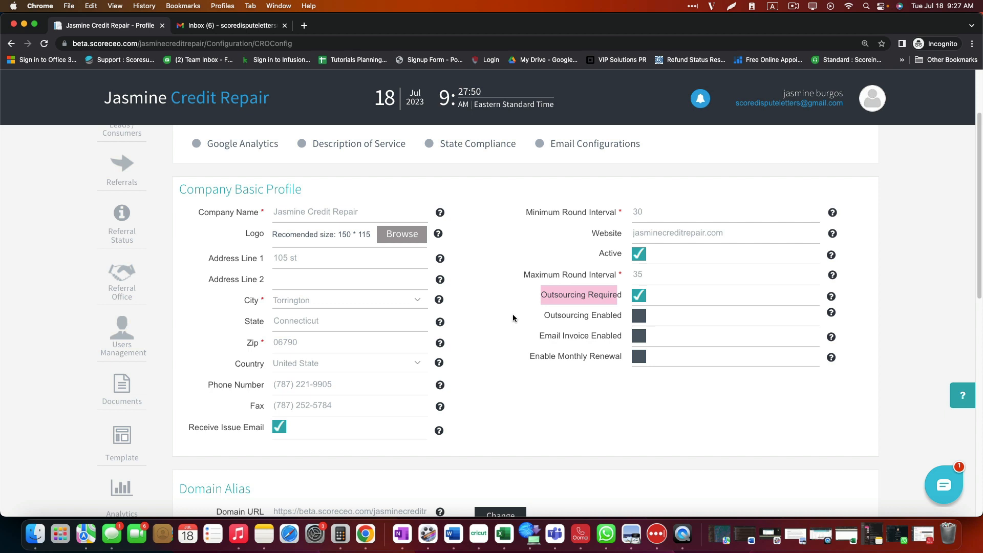
scroll(513, 318, down, 1)
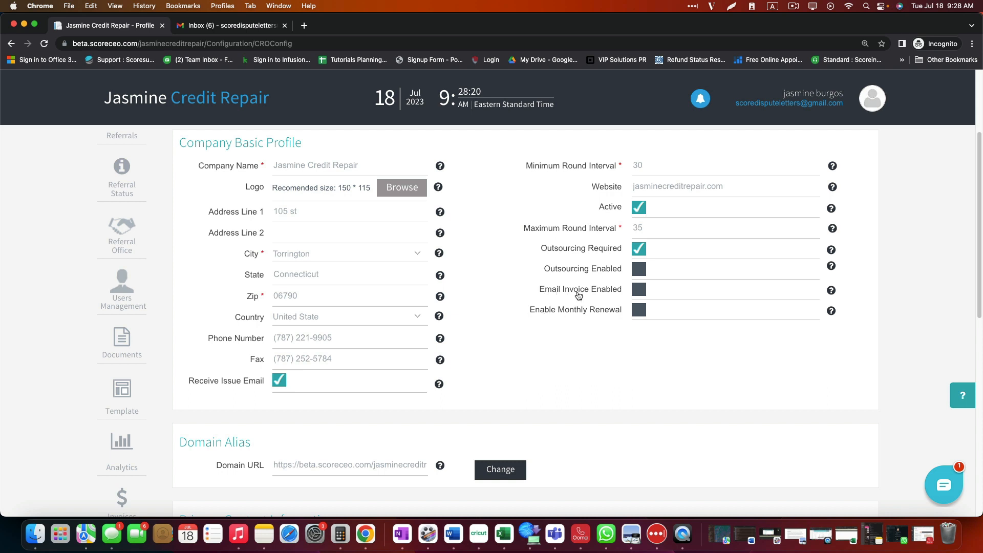
Step: Switch on Email Invoice Enabled and Enable Monthly Renewal, then save the company profile
click(638, 290)
click(637, 312)
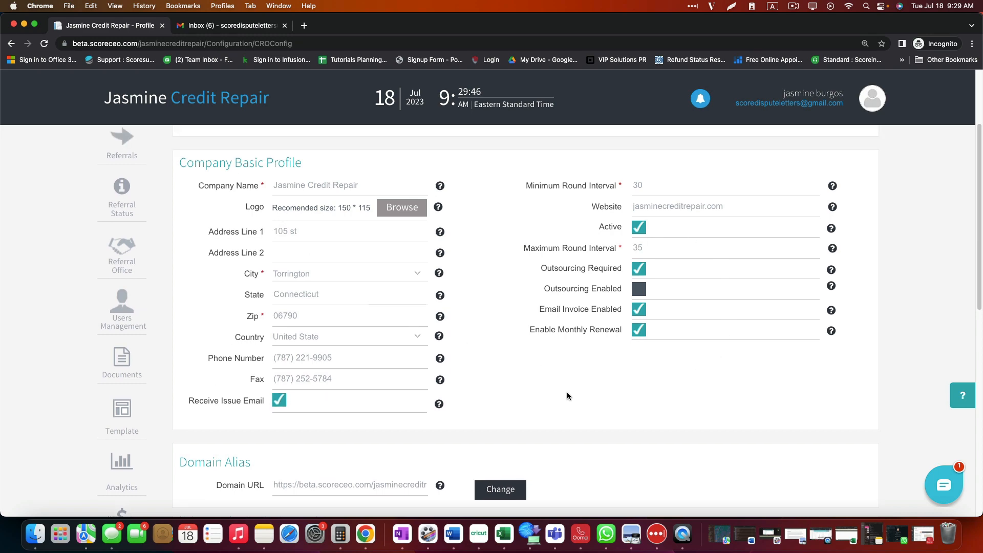
scroll(606, 385, down, 10)
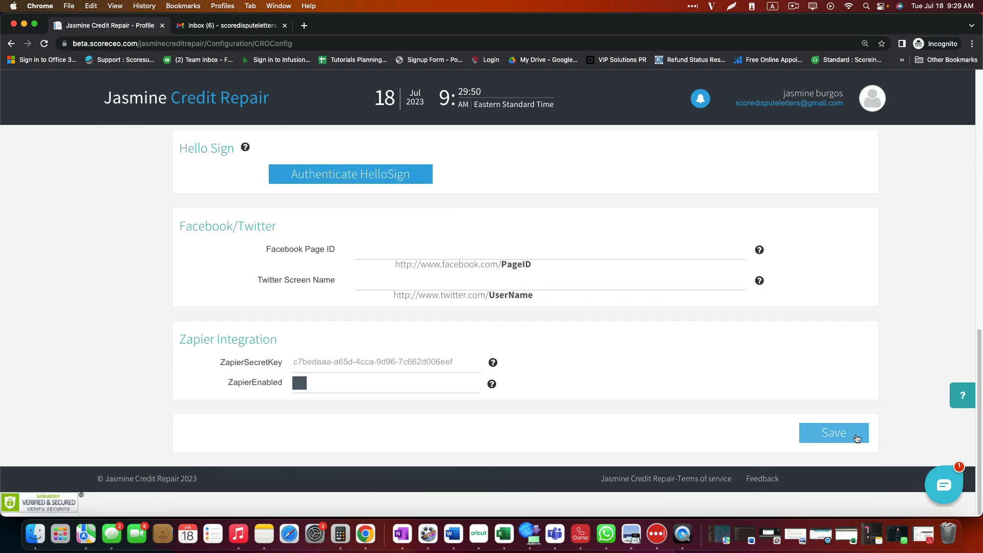
click(857, 439)
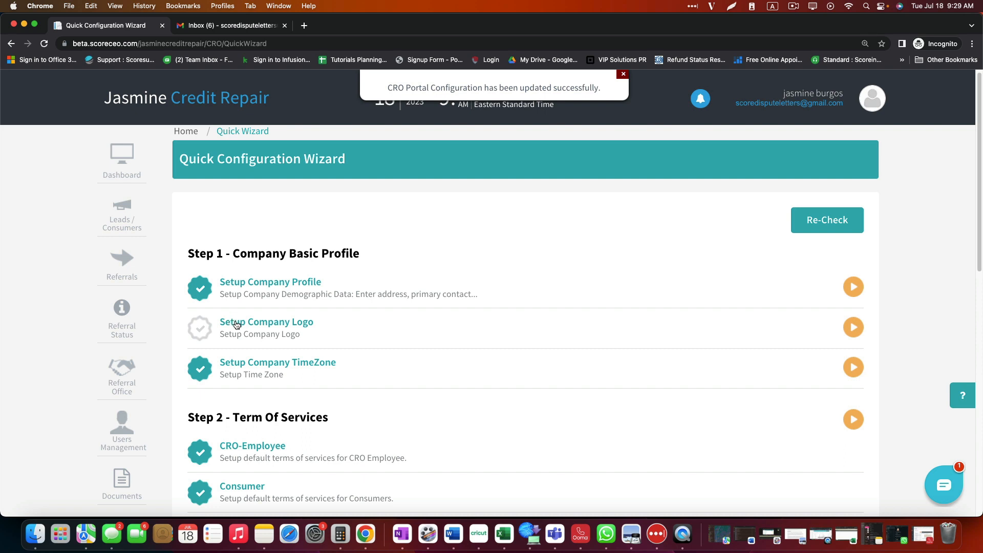
Step: Open Setup Company Logo from the wizard and put the company profile into edit mode
click(282, 326)
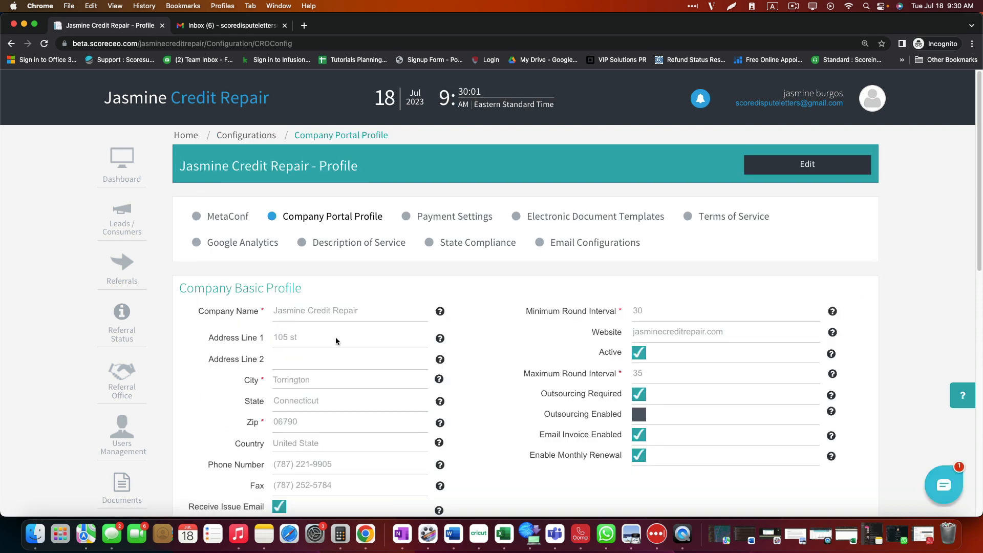
scroll(318, 328, down, 1)
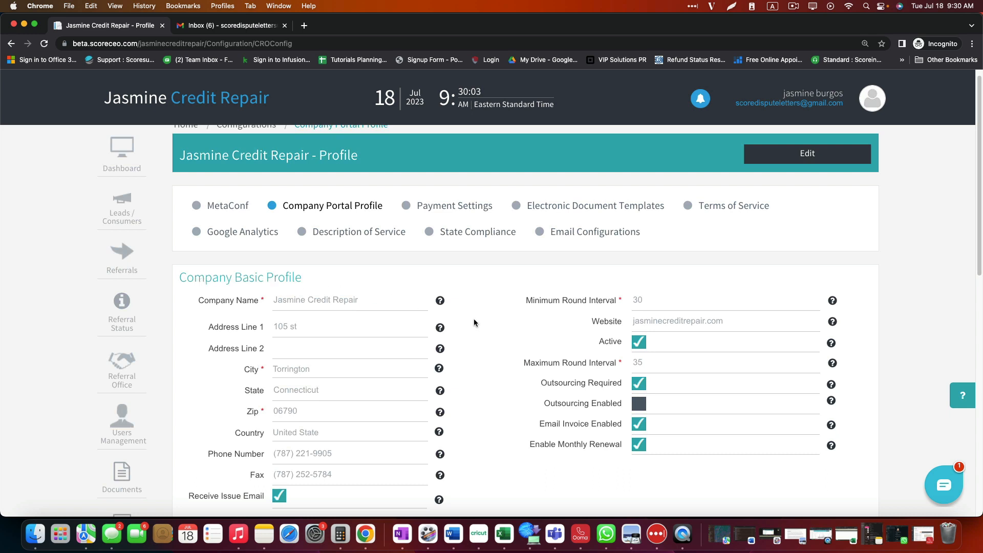
scroll(501, 333, down, 1)
click(805, 151)
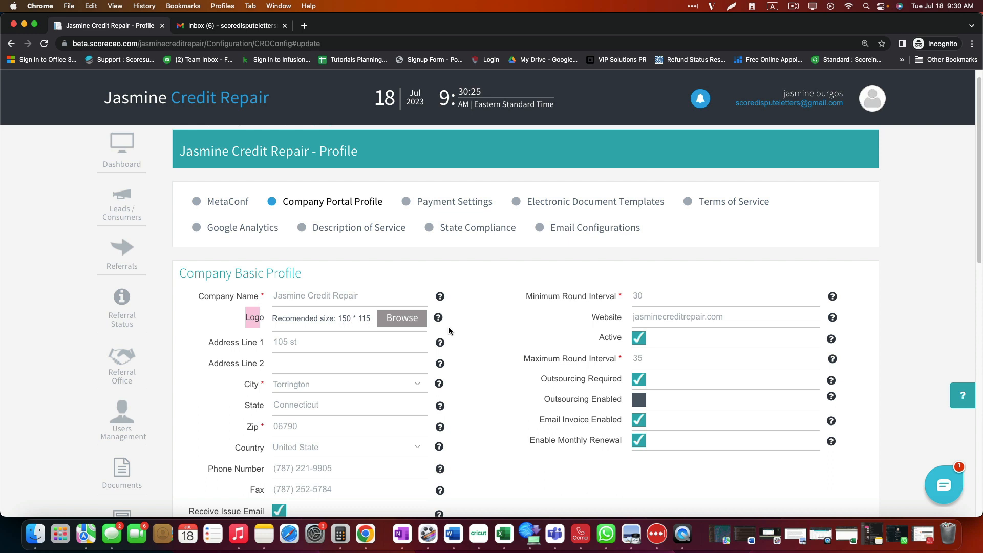
mouse_move(441, 318)
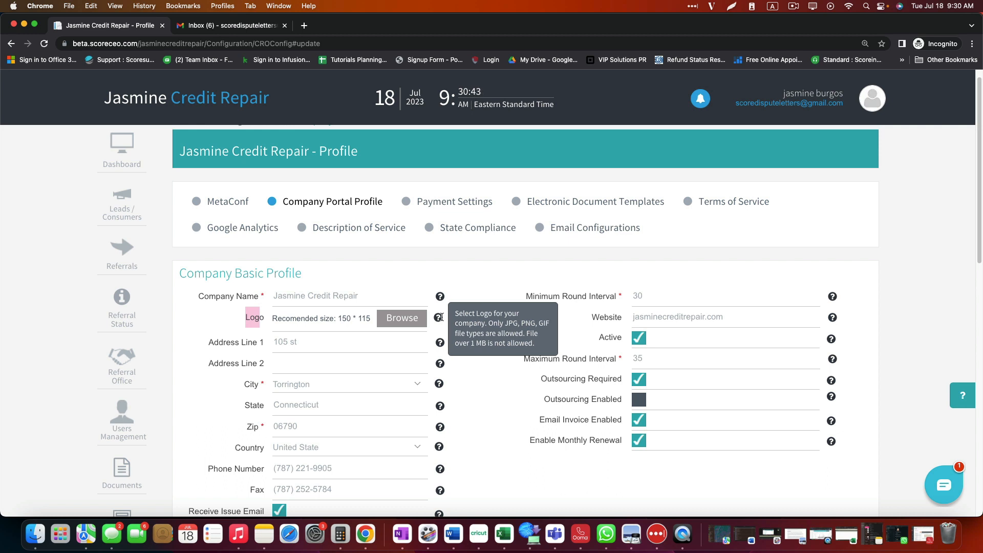
Step: Choose 2.png as the company logo file and save the profile
click(408, 320)
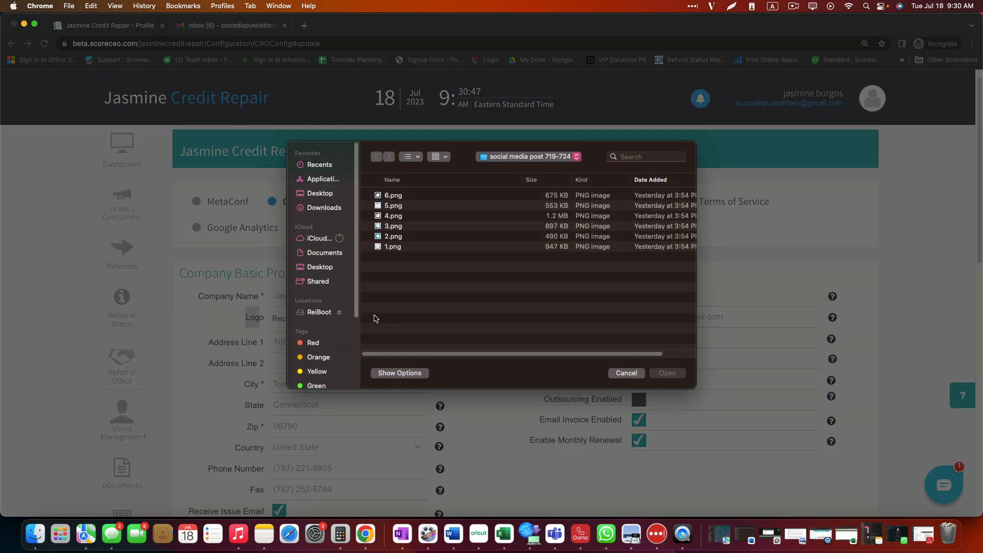
click(393, 237)
click(678, 373)
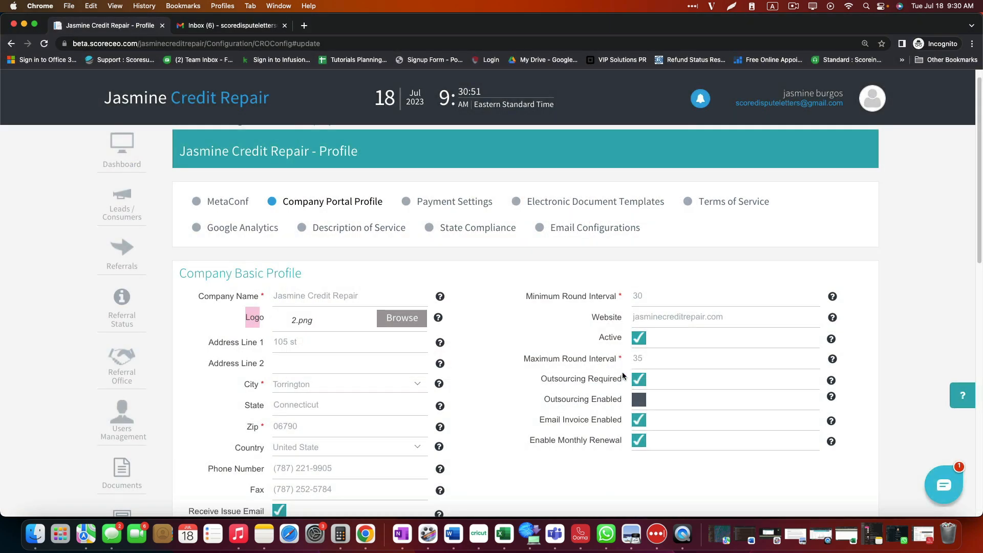
scroll(450, 377, down, 6)
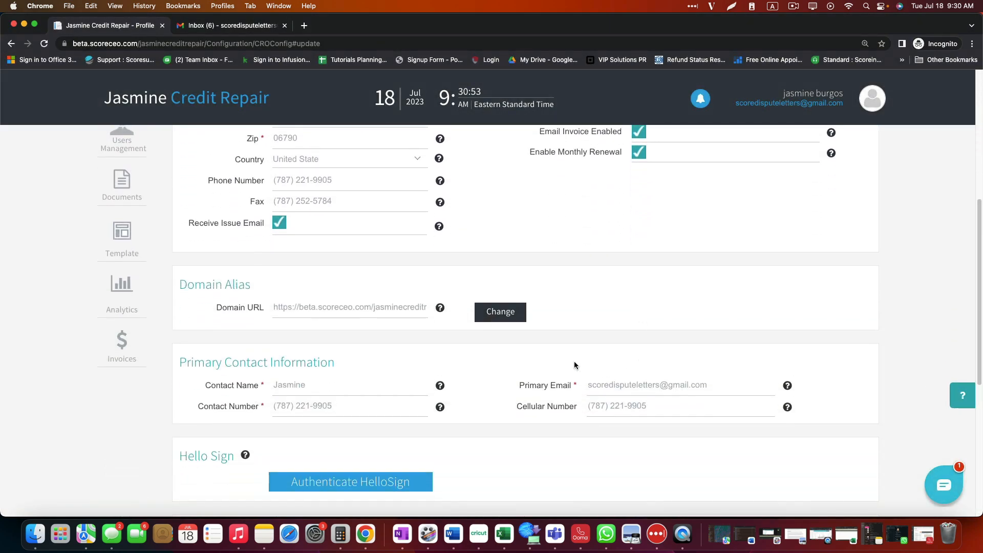
scroll(574, 365, down, 6)
click(831, 425)
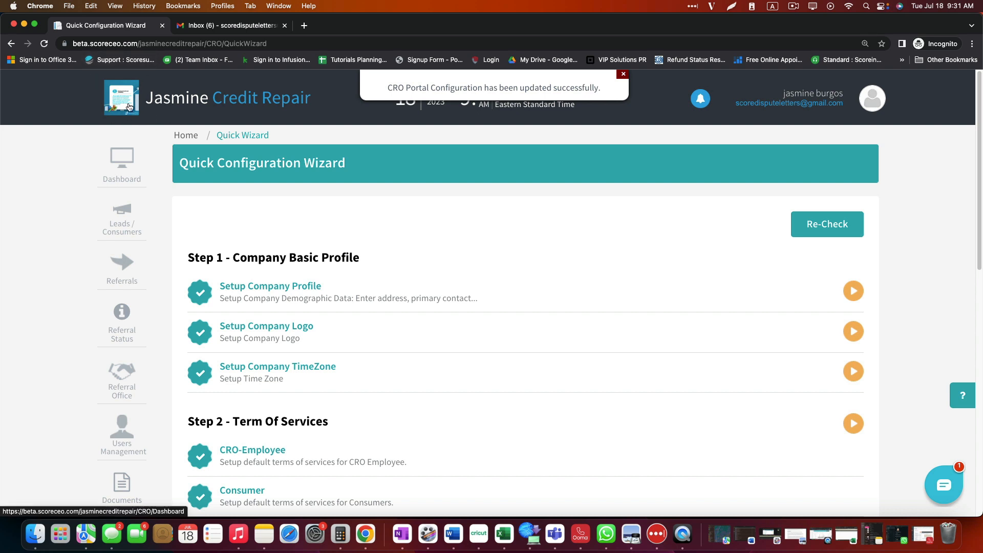
Step: Reload the wizard and scroll its checklist past Steps 1–2 to the payment plans step
click(44, 45)
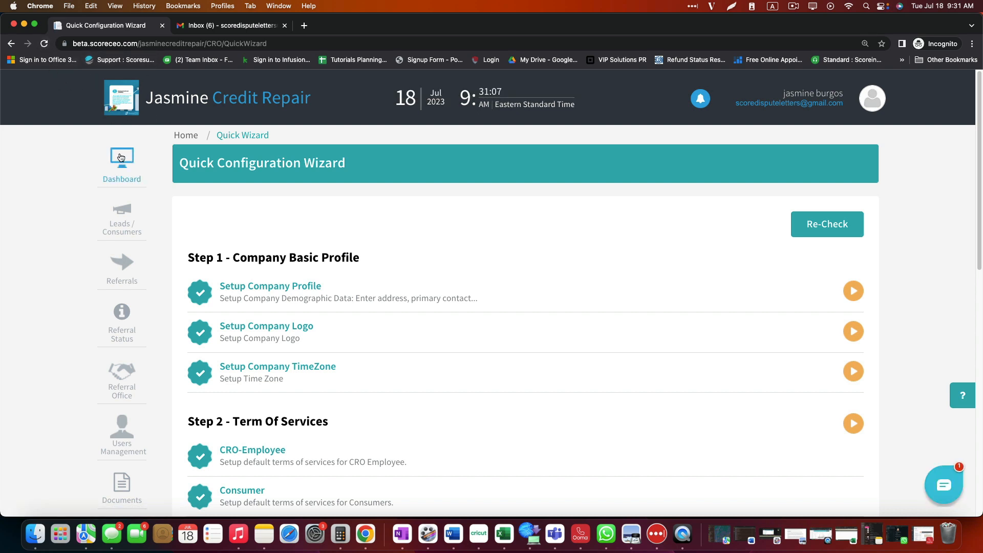
scroll(260, 329, down, 1)
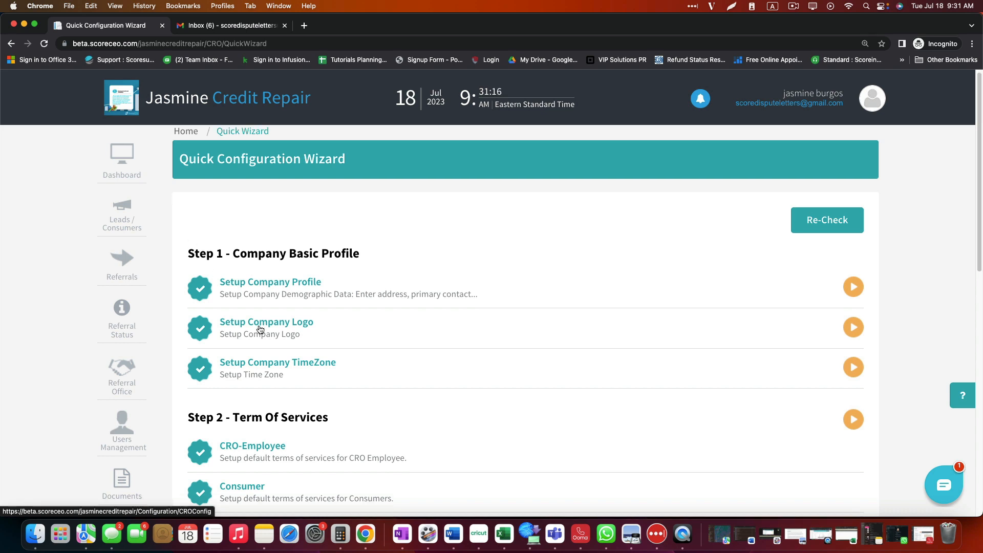
scroll(260, 330, down, 1)
drag(188, 233, 359, 234)
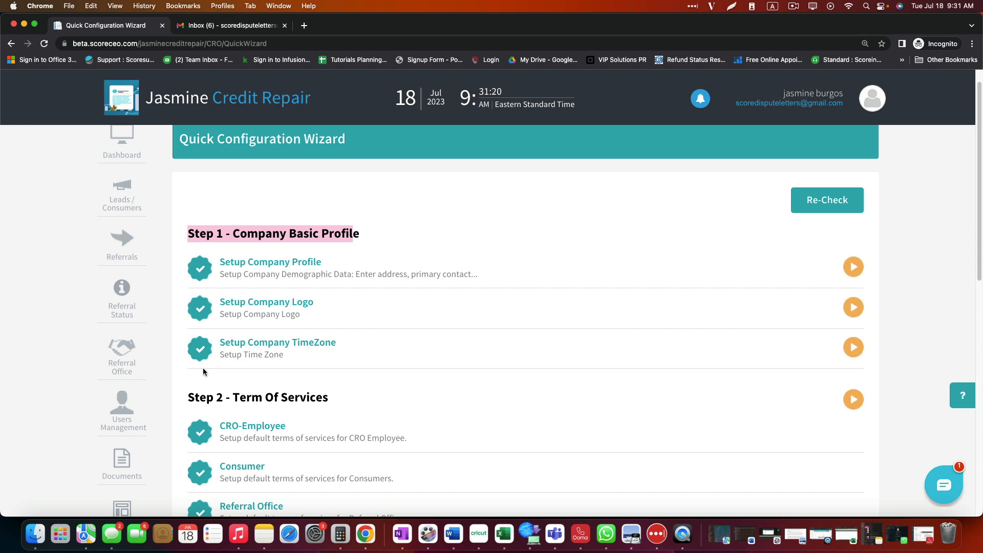
scroll(478, 366, down, 5)
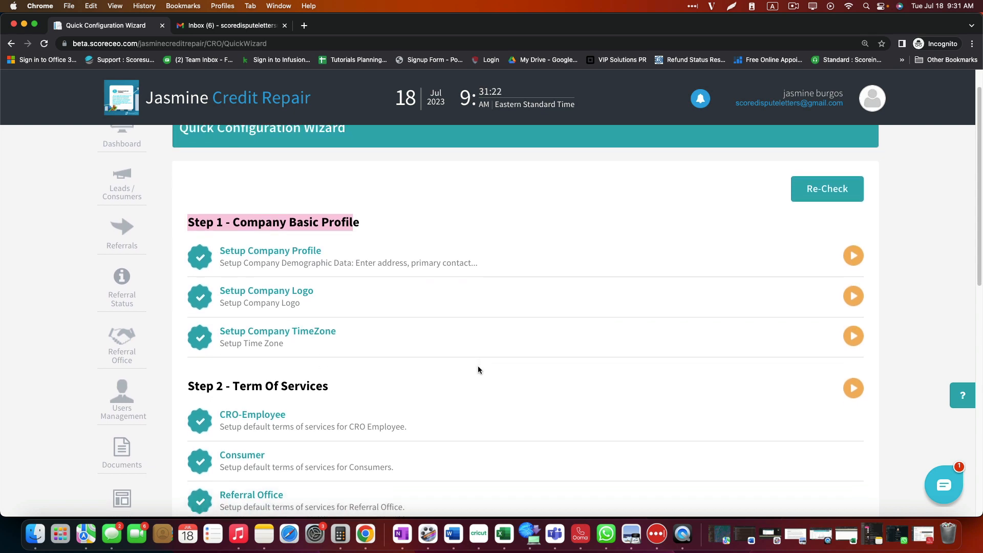
scroll(477, 370, down, 3)
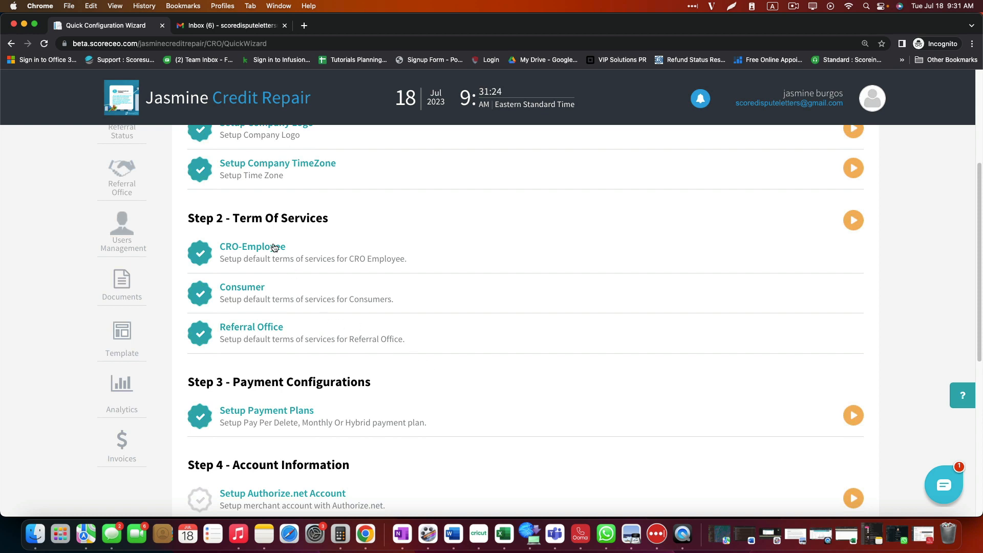
drag(233, 218, 333, 221)
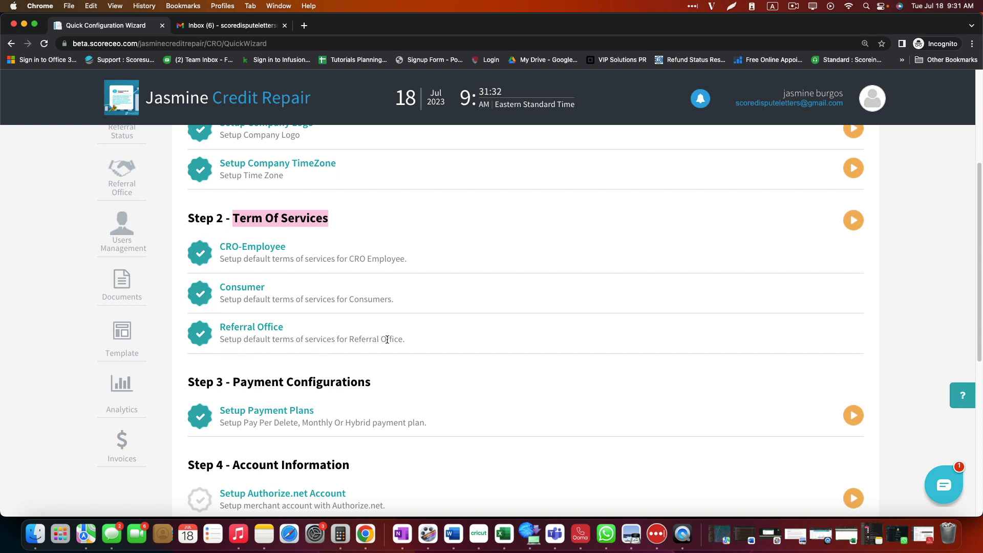
scroll(398, 296, down, 2)
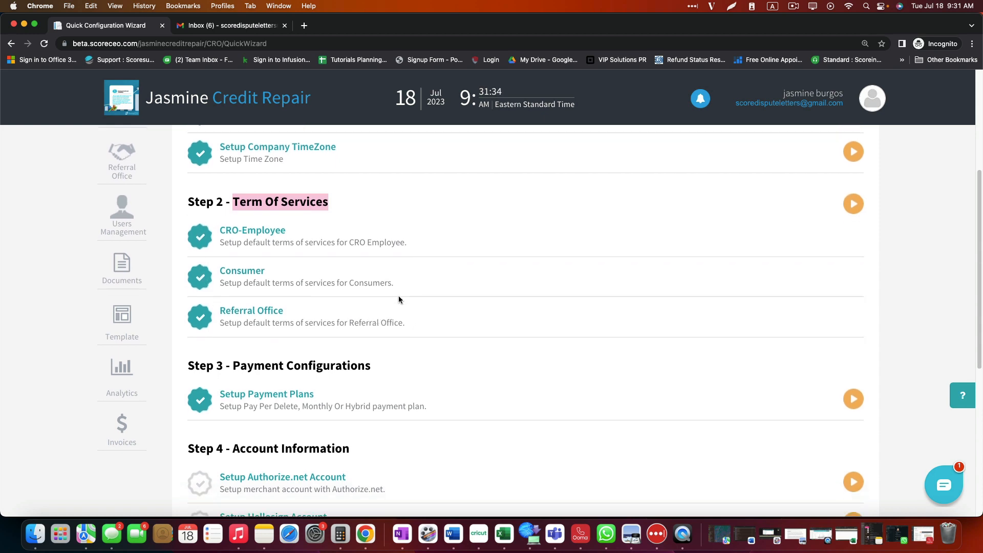
scroll(398, 295, down, 4)
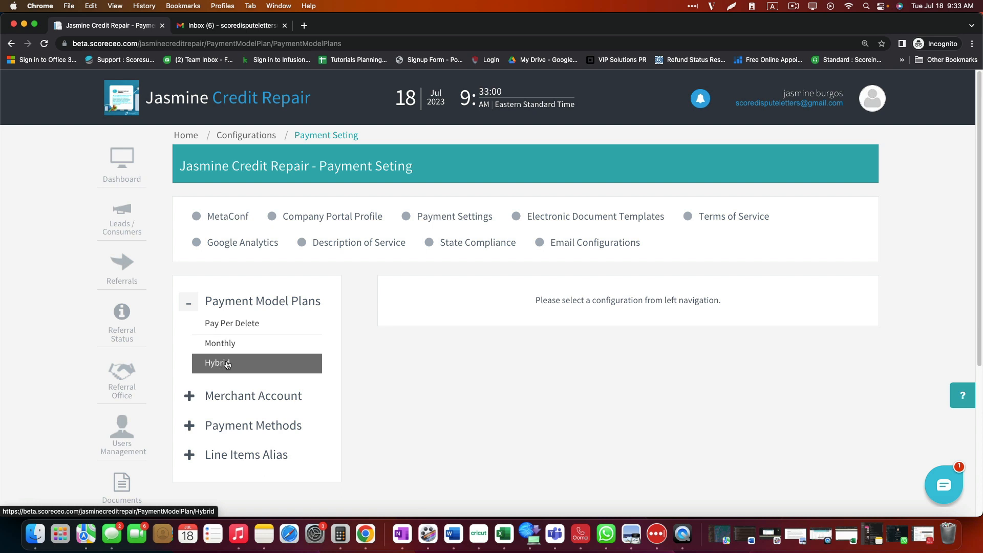
Step: Show the Pay Per Delete plans list with Bronze PPD and Bronze PPD (Couple)
click(247, 329)
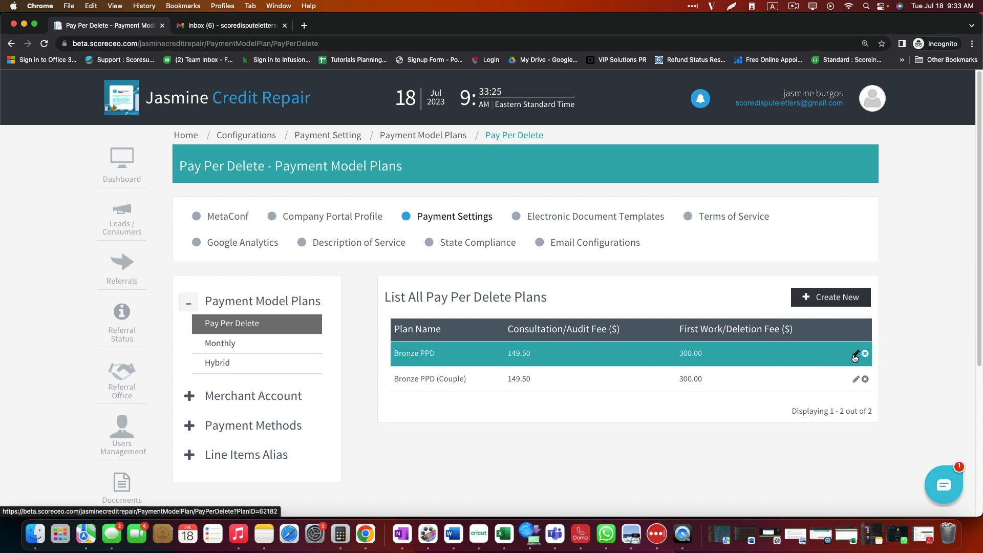
Step: Inspect the existing Bronze PPD plan's fees, then return to the Pay Per Delete list
click(855, 357)
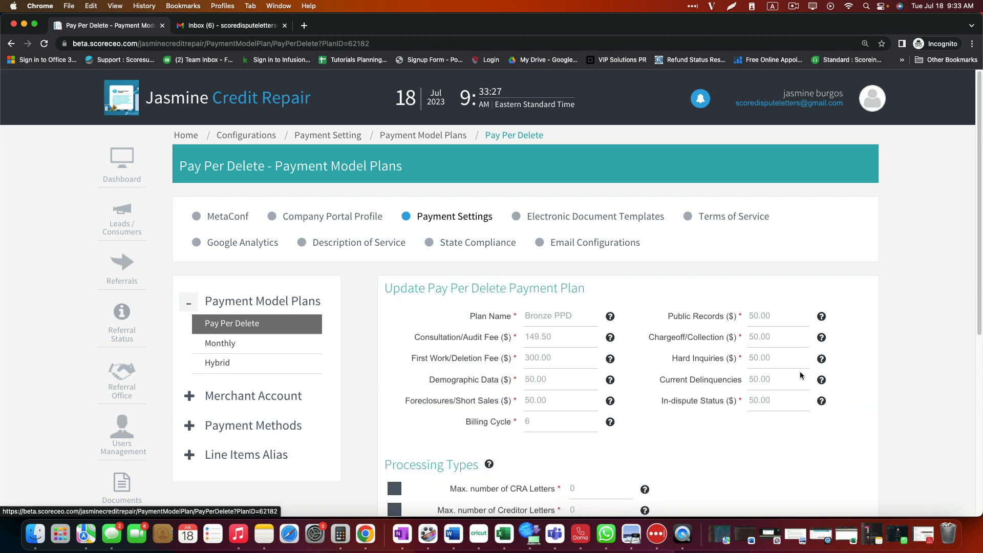
scroll(631, 379, down, 2)
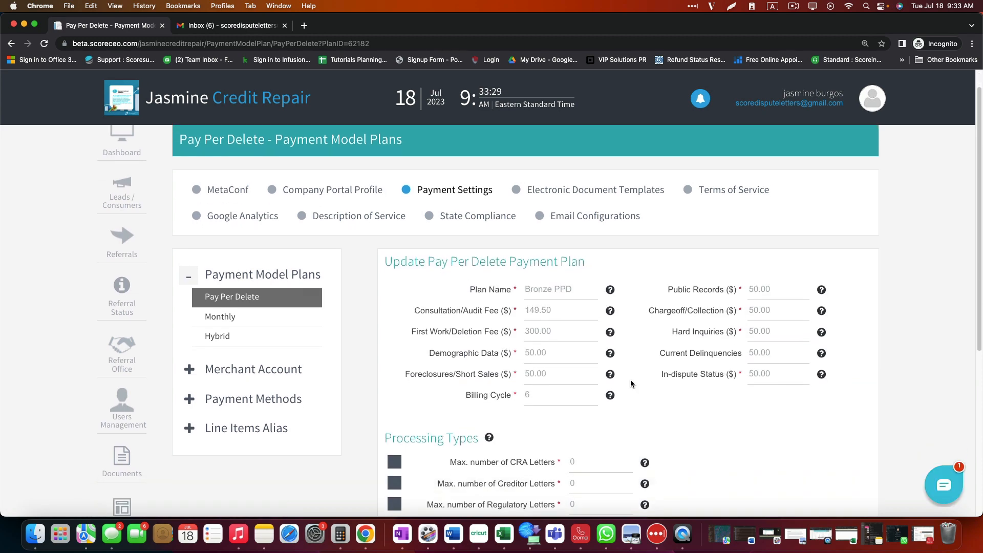
scroll(638, 382, down, 3)
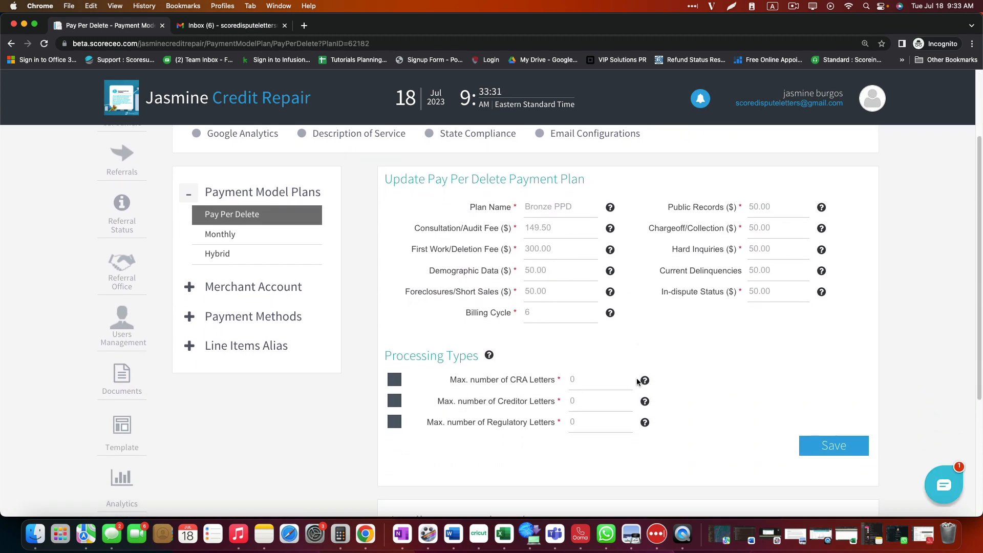
scroll(638, 379, up, 4)
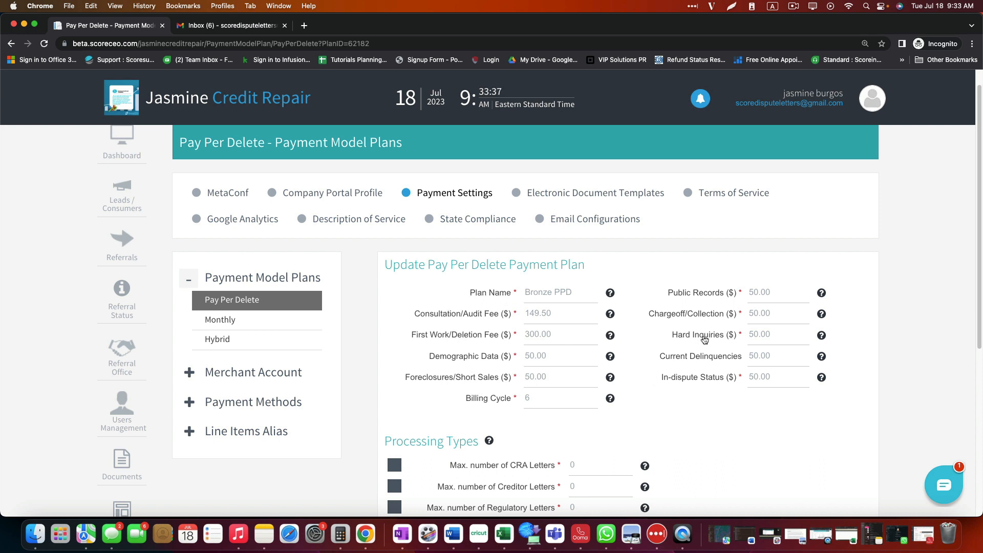
scroll(633, 368, down, 1)
scroll(628, 368, down, 2)
drag(385, 384, 477, 384)
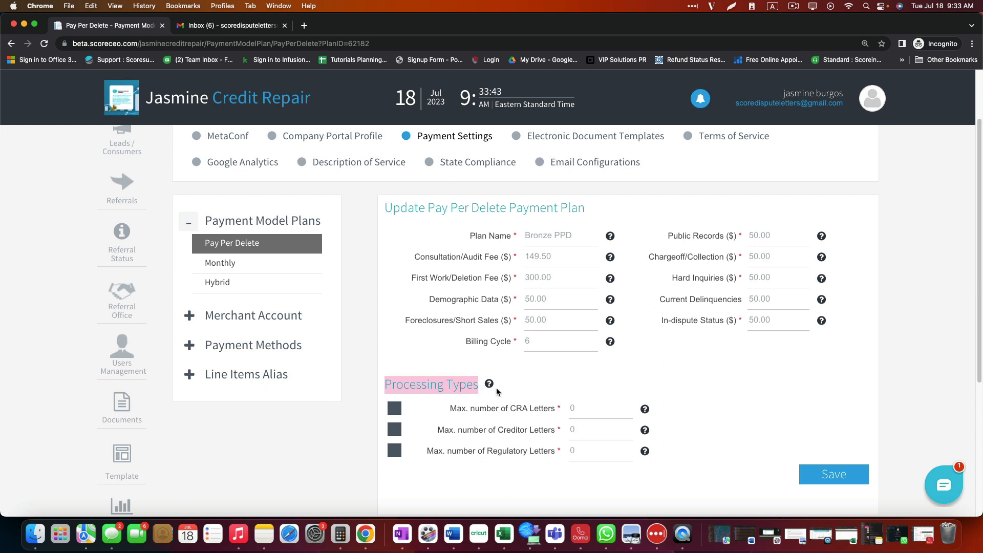
scroll(501, 391, up, 2)
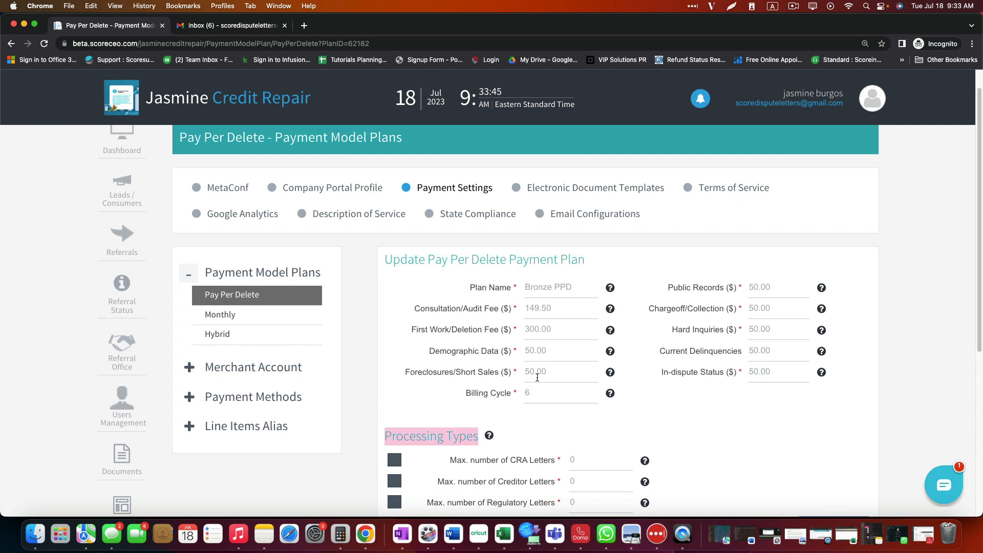
click(563, 310)
click(562, 330)
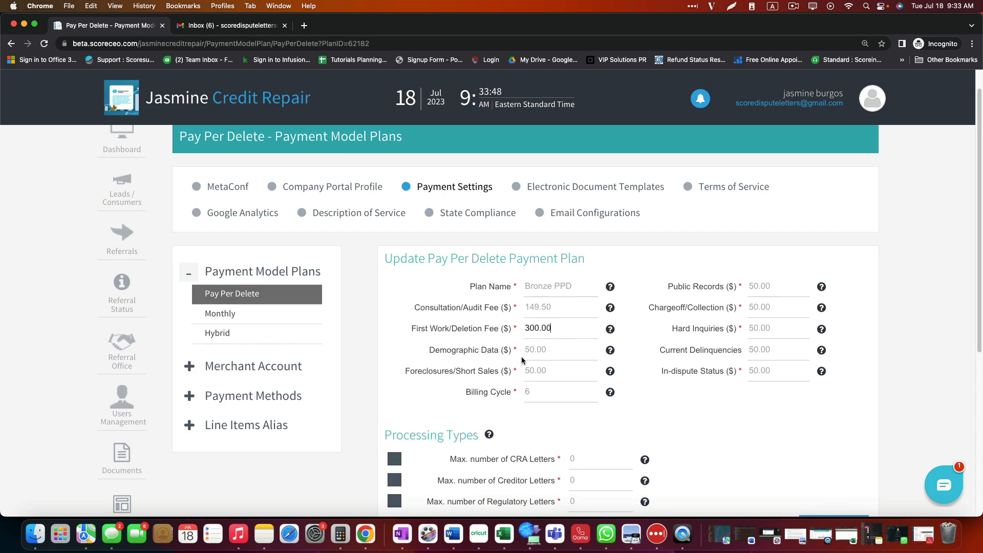
scroll(521, 358, down, 2)
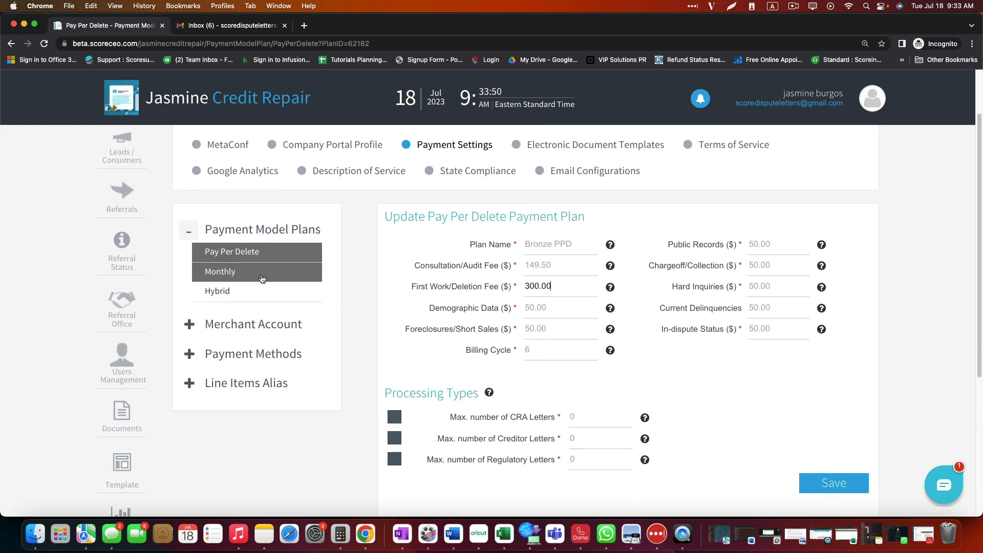
click(219, 252)
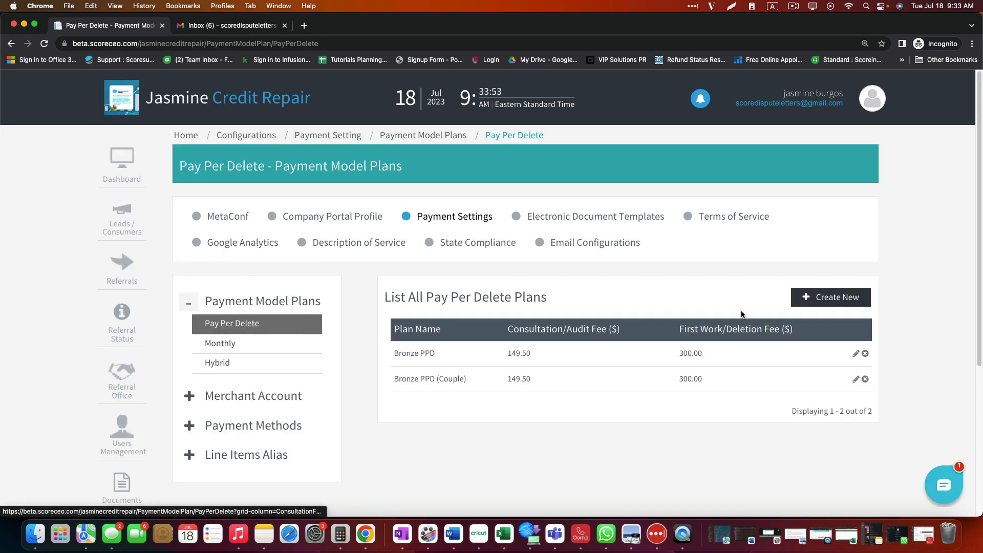
Step: Create a plan named Pay Per Delete Package with 250 consultation fee and 100 first work fee
click(839, 302)
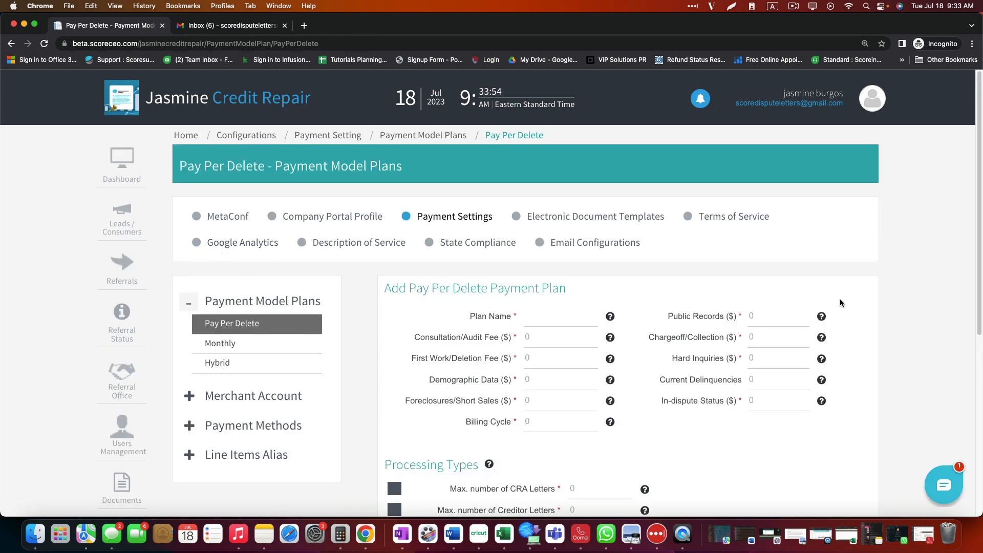
click(534, 318)
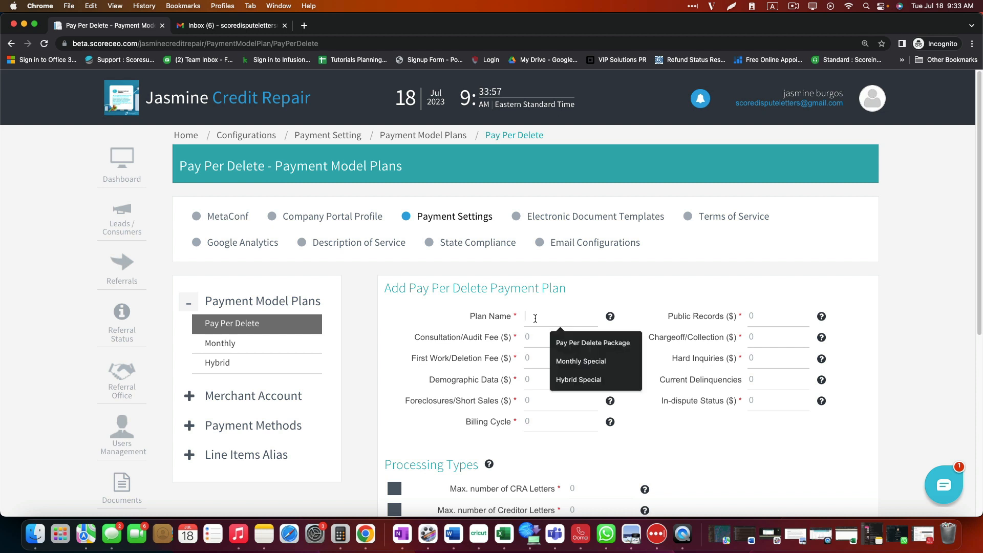
click(560, 340)
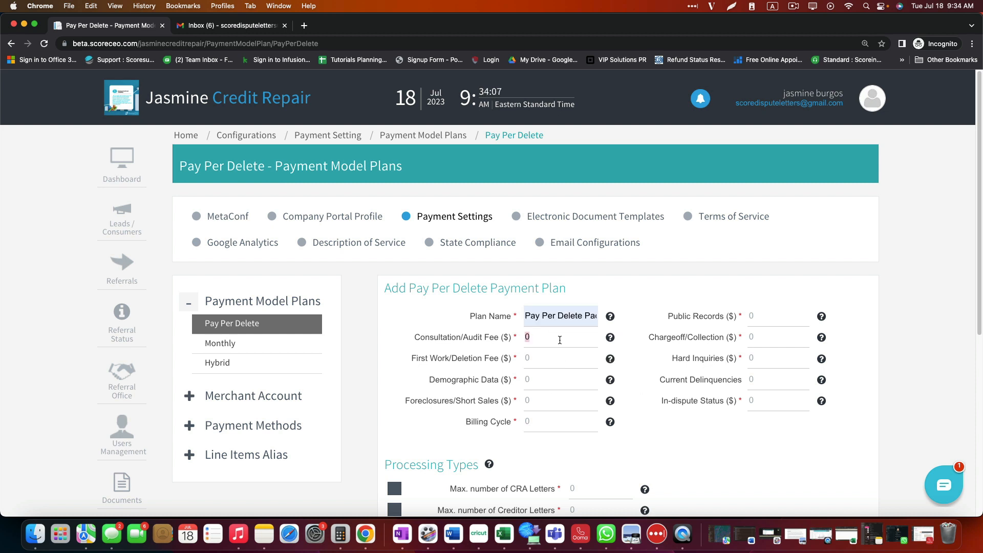
text(250)
key(Tab)
text(100)
key(Tab)
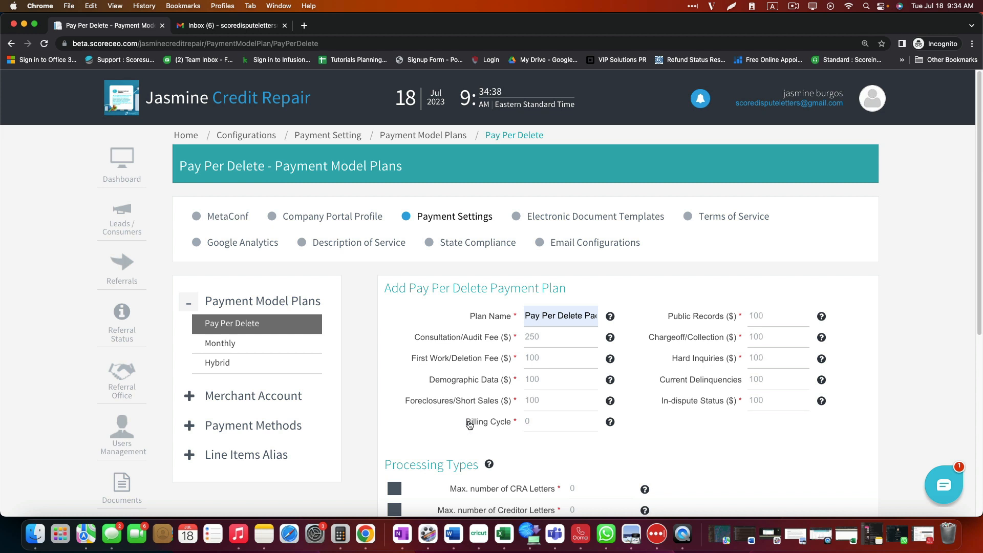
Step: Set the new plan's Billing Cycle to 6
drag(463, 421, 550, 423)
click(549, 423)
mouse_move(610, 423)
text(6)
scroll(644, 434, down, 2)
mouse_move(644, 440)
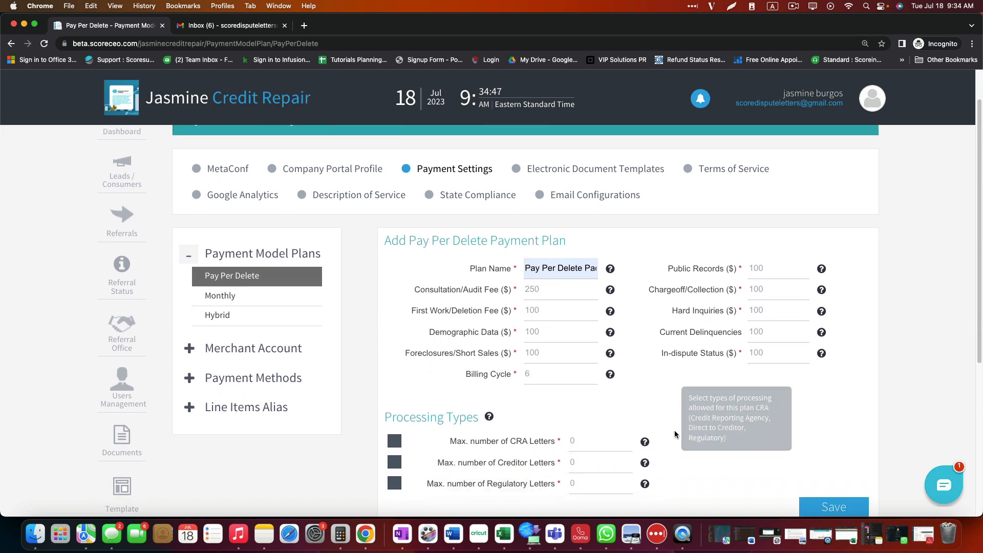
scroll(713, 405, down, 2)
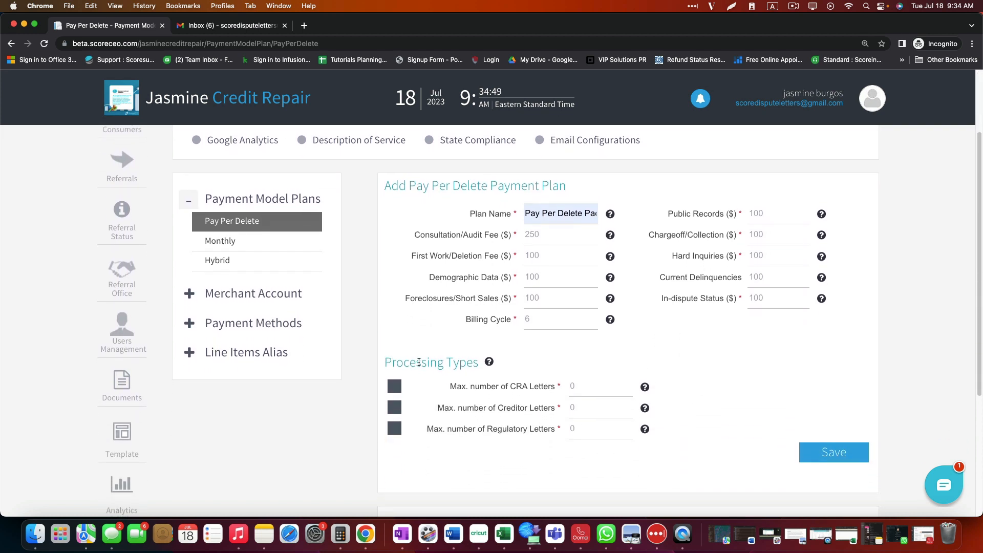
scroll(487, 387, down, 4)
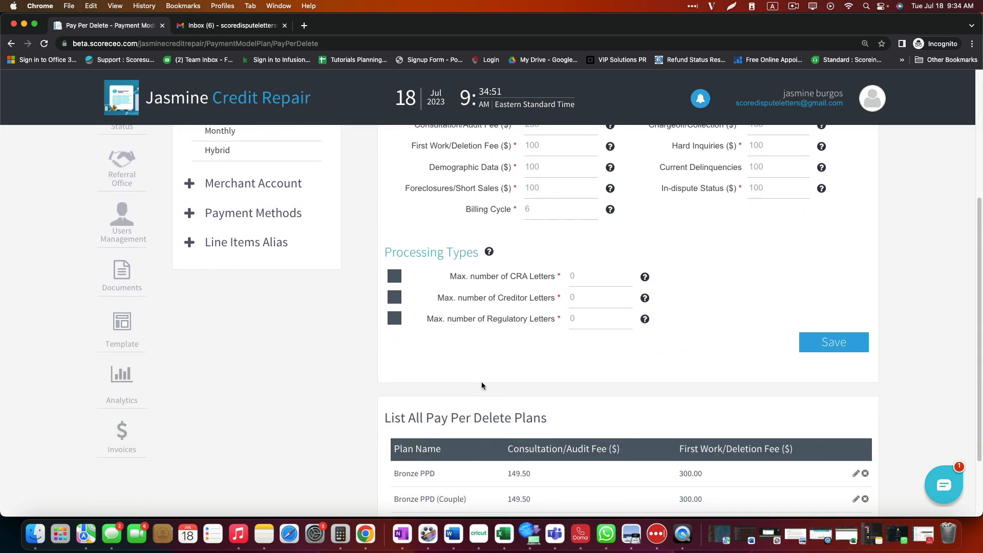
scroll(482, 385, up, 2)
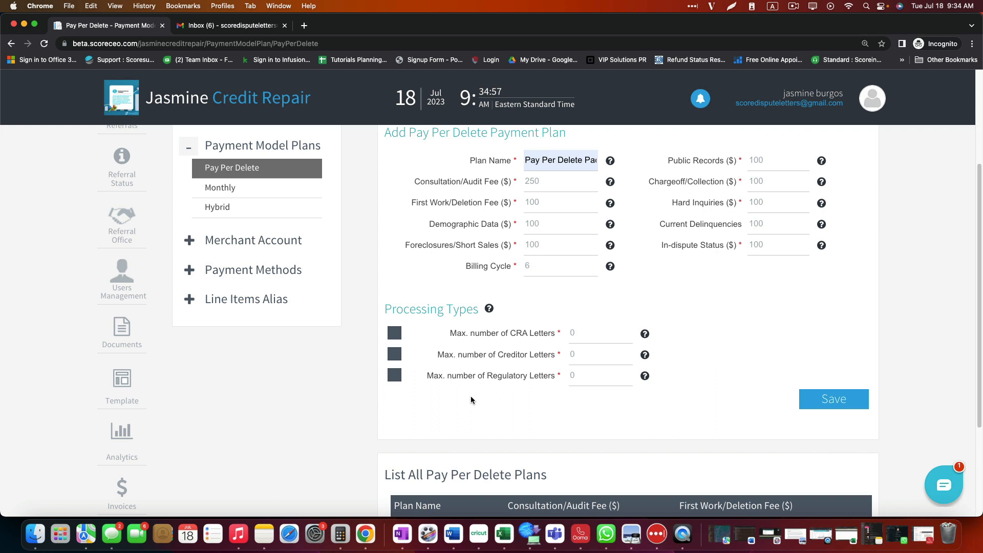
Step: Allow 3 CRA letters and regulatory letters, then save the Pay Per Delete Package plan
click(395, 332)
double_click(582, 331)
text(3)
click(441, 398)
click(395, 354)
click(395, 375)
click(586, 359)
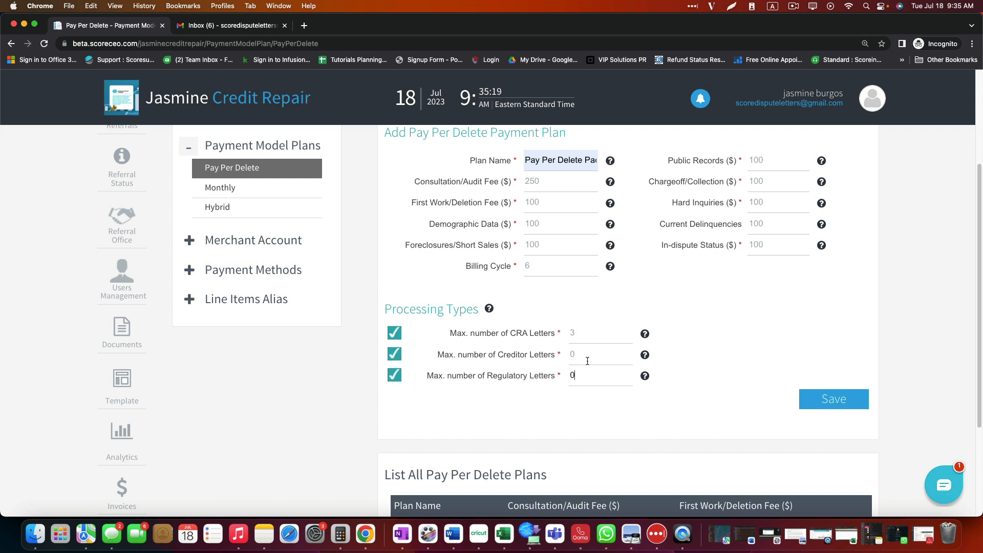
click(393, 355)
click(833, 400)
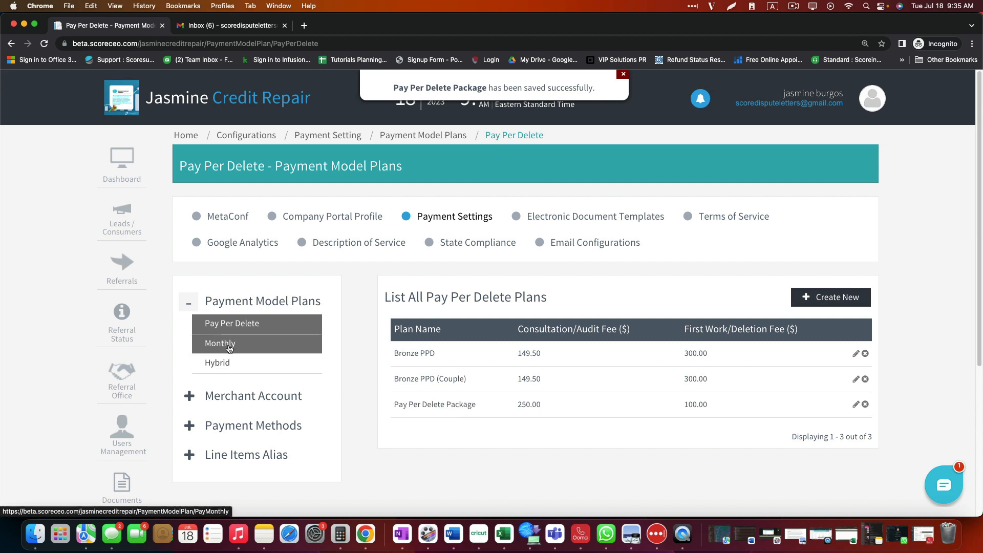
Step: Open the Monthly plans list and start a new monthly plan
click(251, 343)
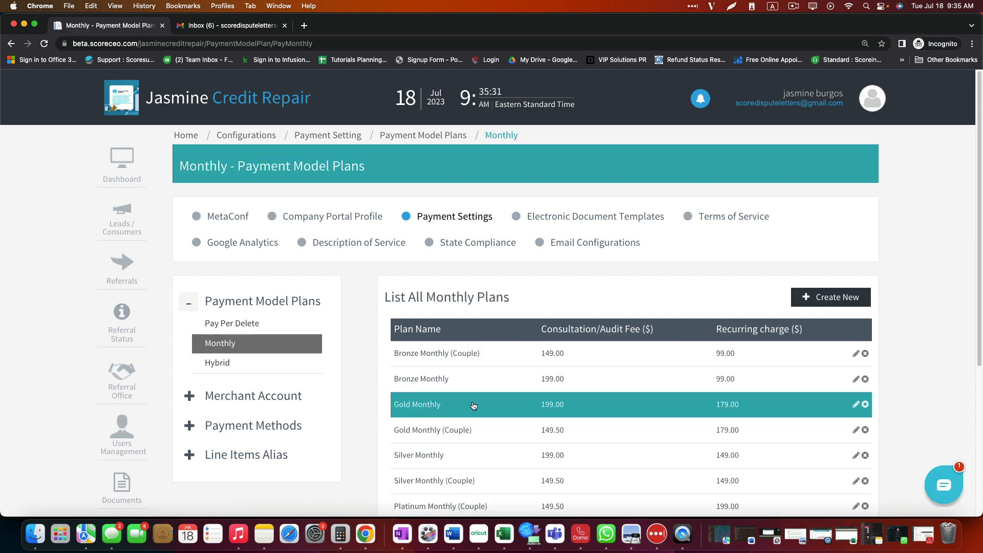
scroll(525, 341, down, 2)
scroll(525, 341, down, 3)
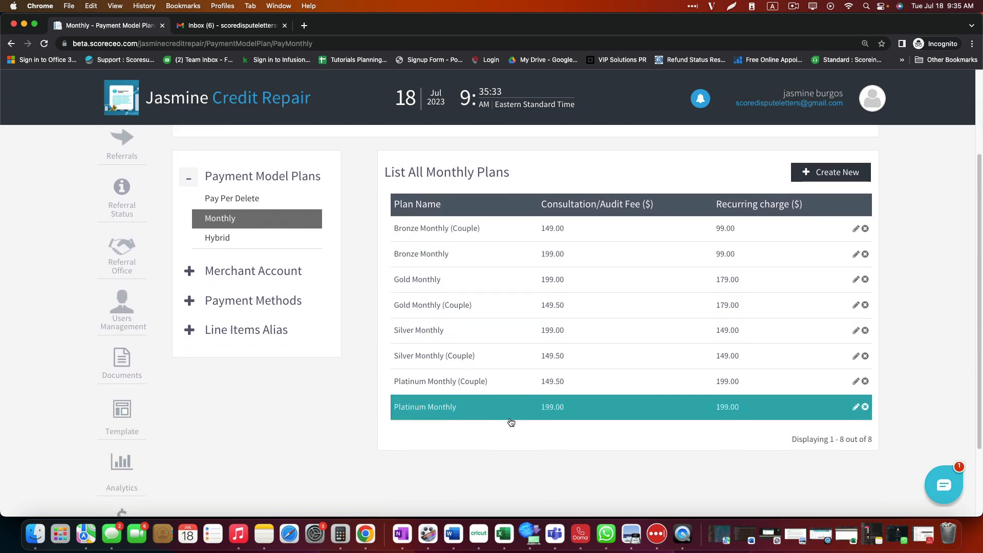
scroll(583, 463, up, 1)
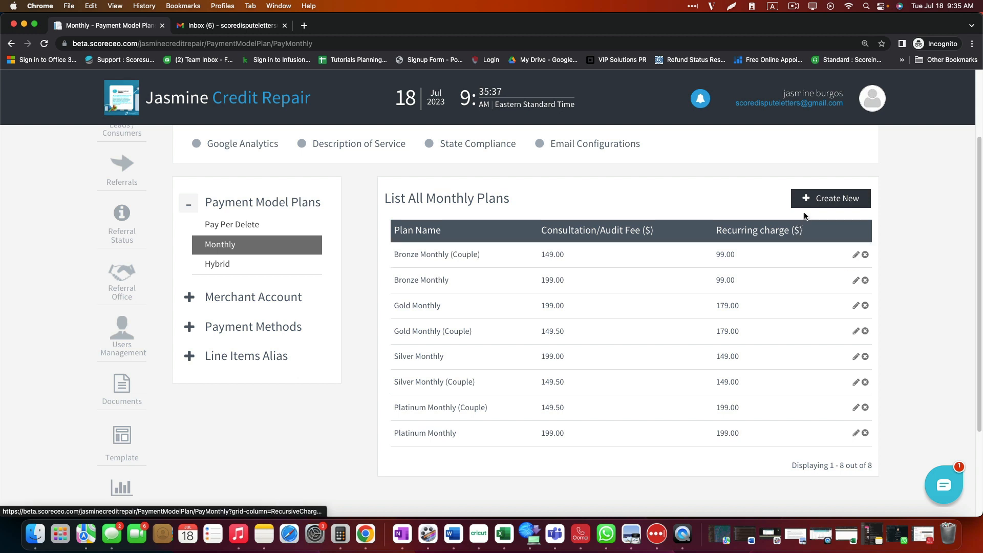
click(819, 200)
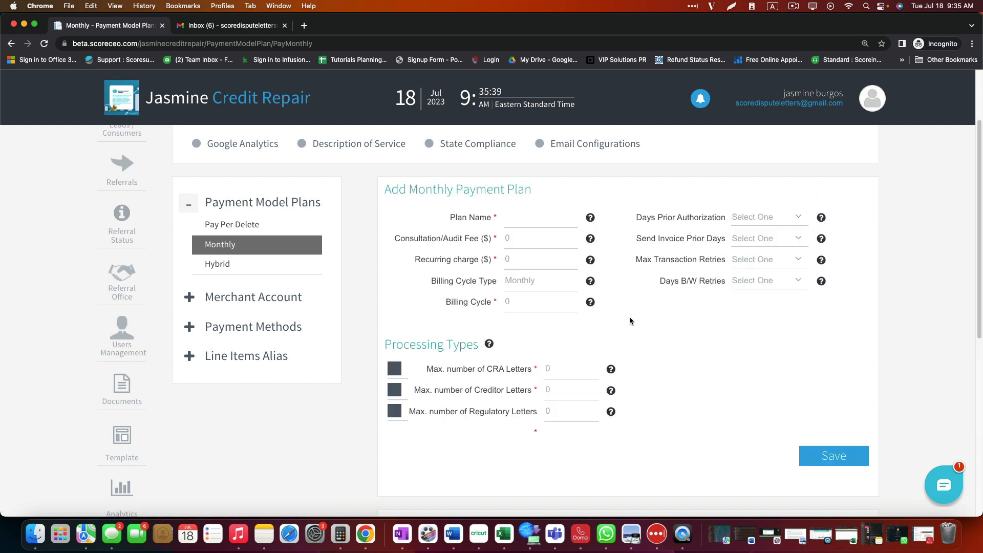
scroll(676, 401, up, 1)
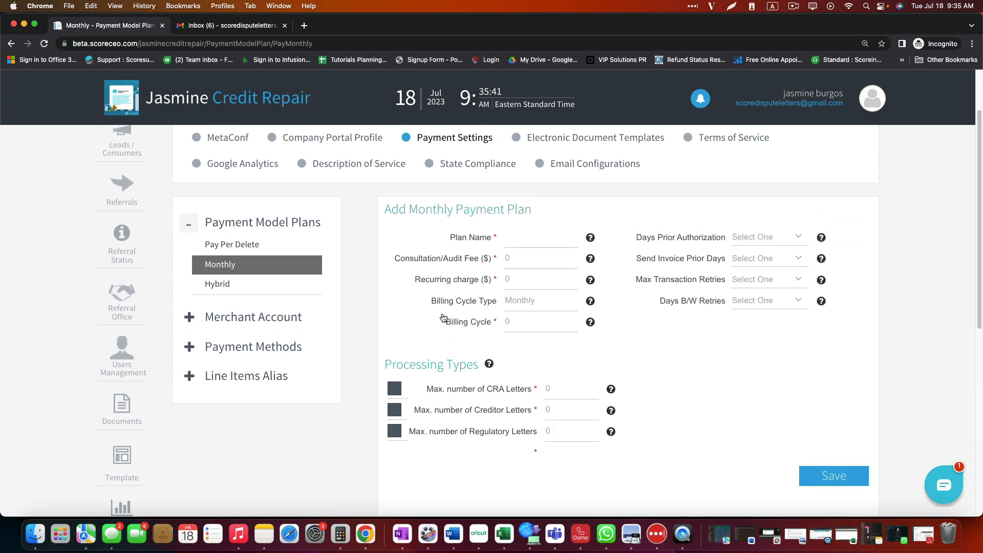
Step: Name the plan Monthly Special with a 500 audit fee and 99.99 recurring charge
click(512, 239)
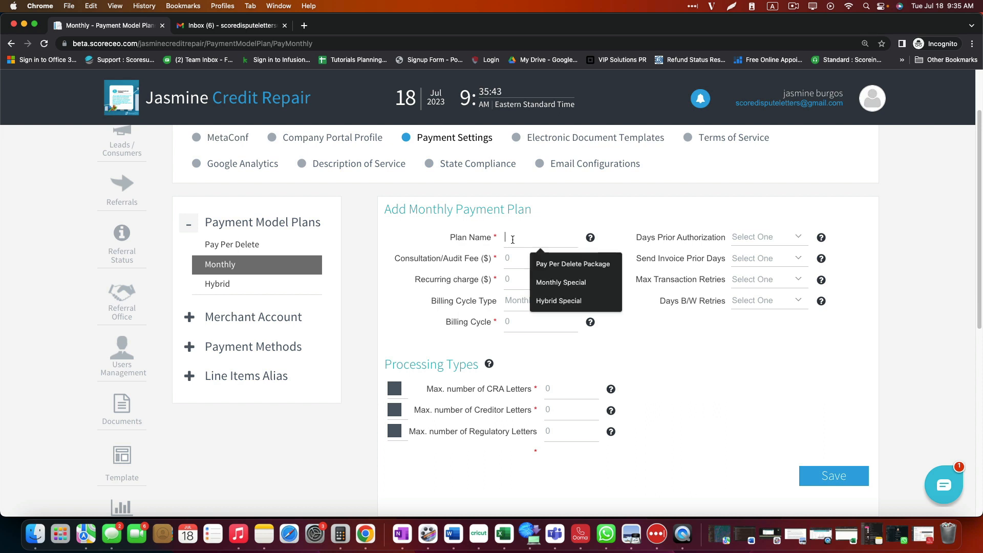
click(566, 280)
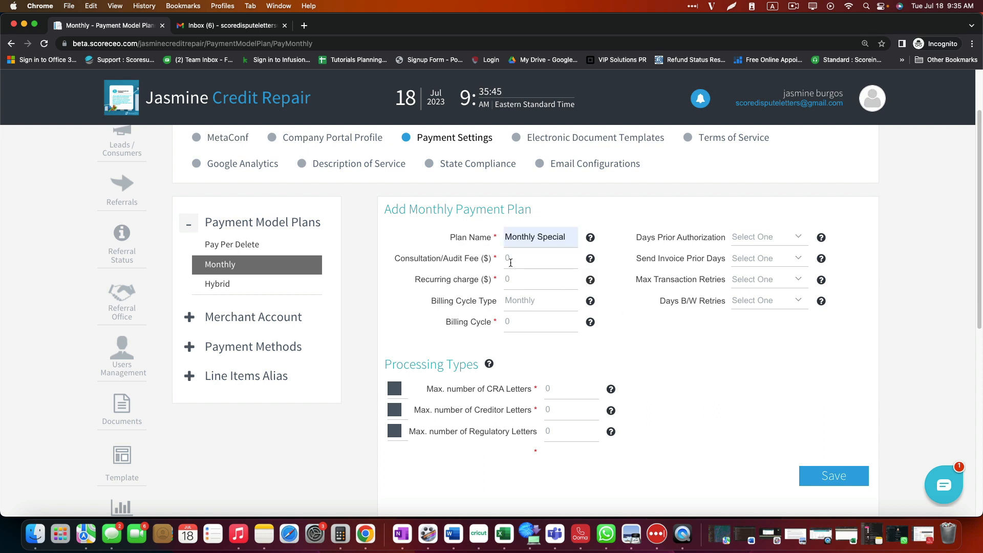
click(513, 259)
text(500)
key(Tab)
text(99.99)
key(Tab)
key(Tab)
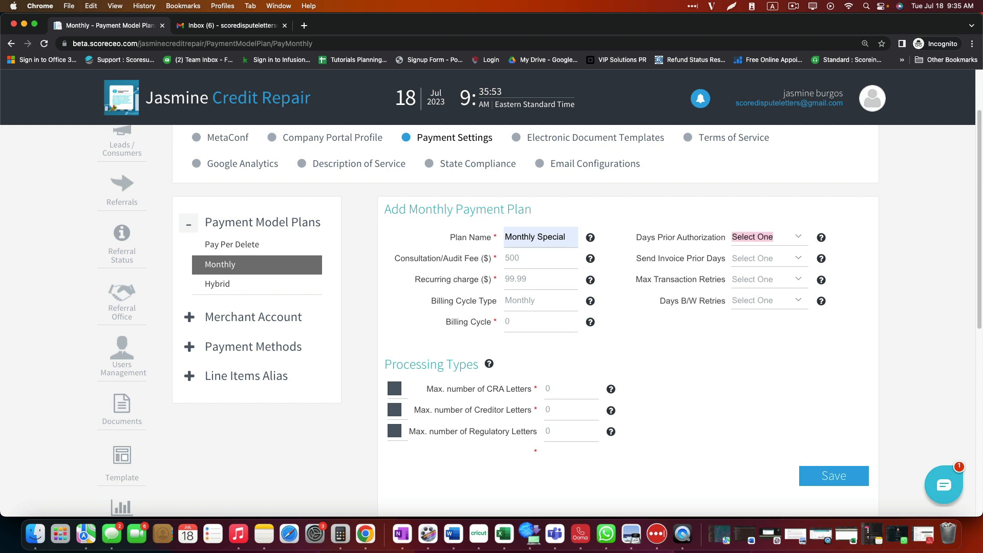
key(shift+Tab)
Step: Send invoices 7 days prior, with 3 maximum transaction retries and 3 days between retries
click(799, 237)
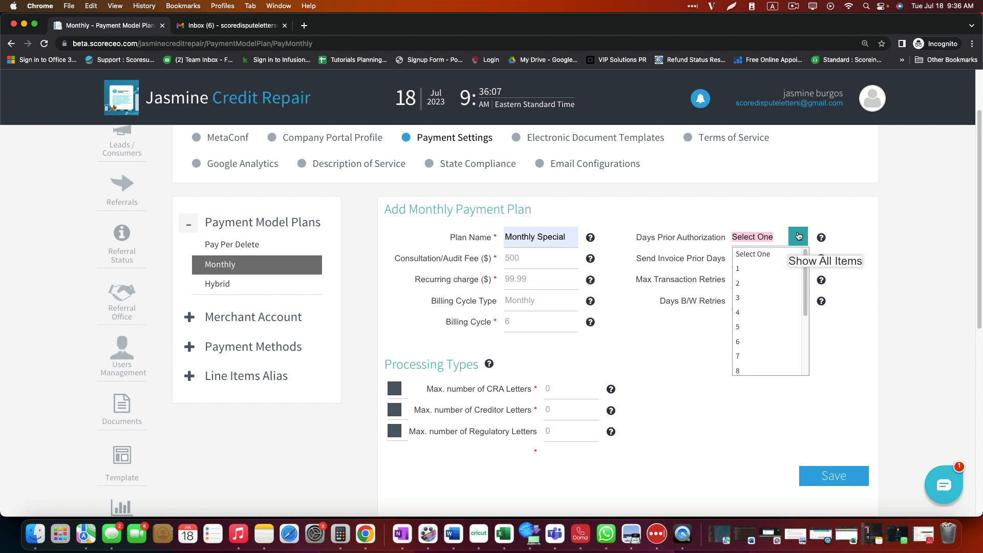
click(763, 213)
click(797, 259)
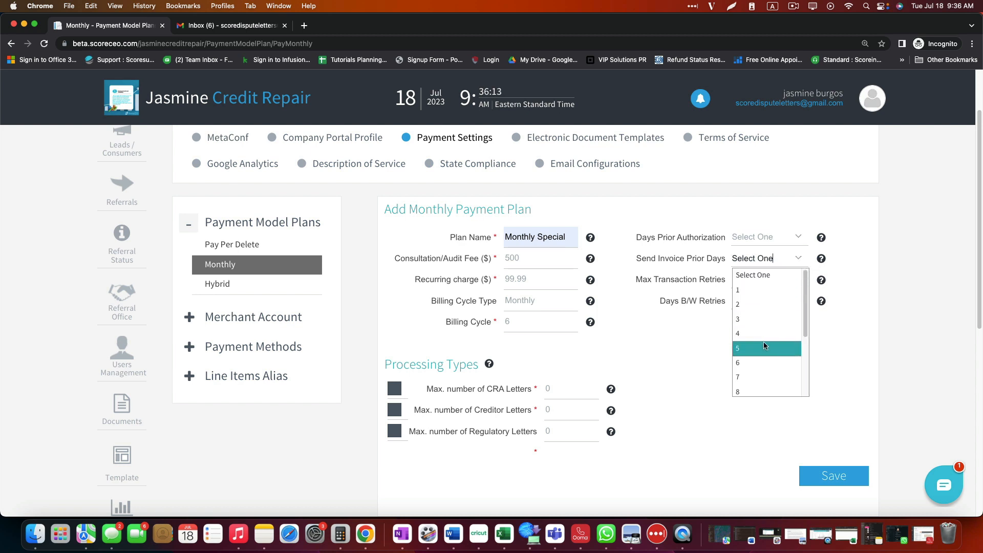
scroll(763, 348, down, 1)
click(761, 366)
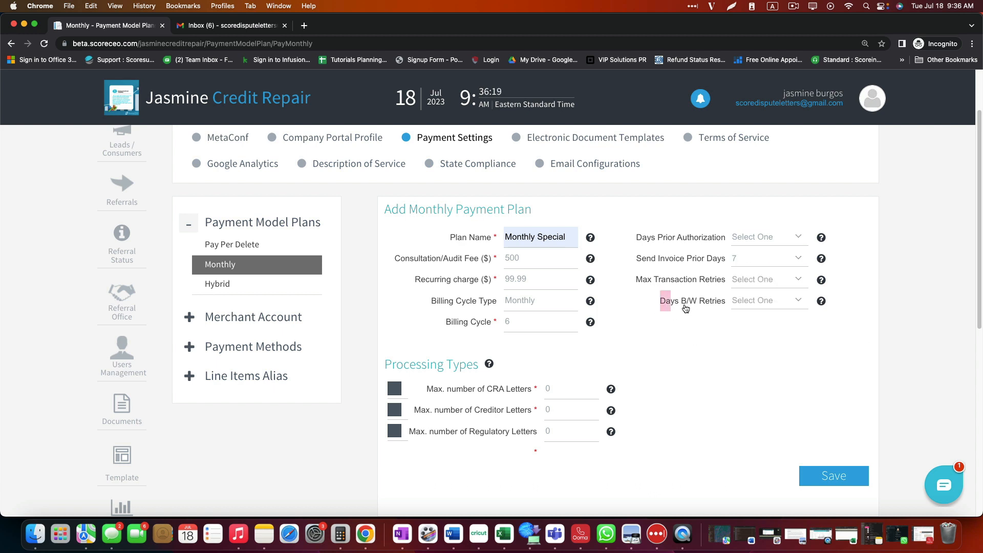
drag(659, 303, 719, 306)
click(800, 283)
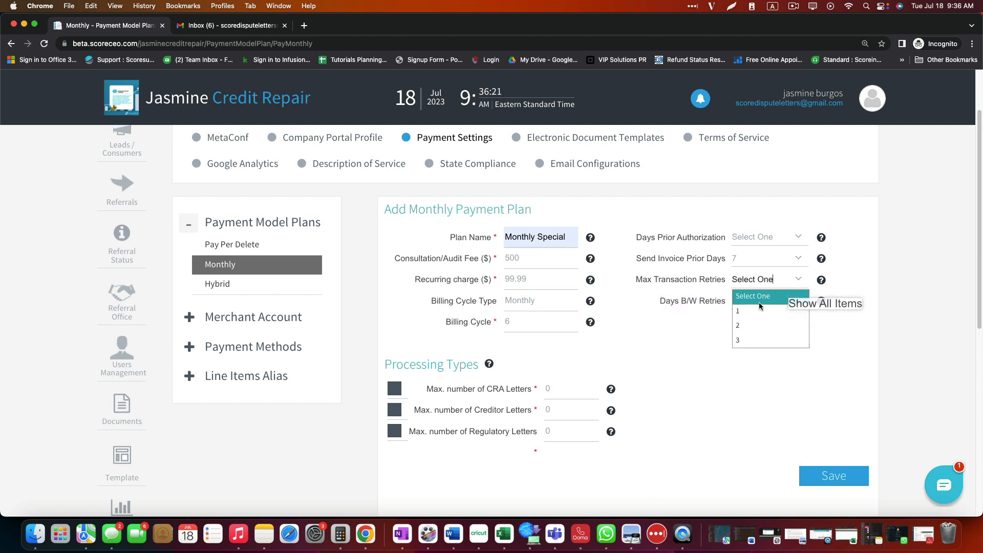
click(749, 334)
click(798, 302)
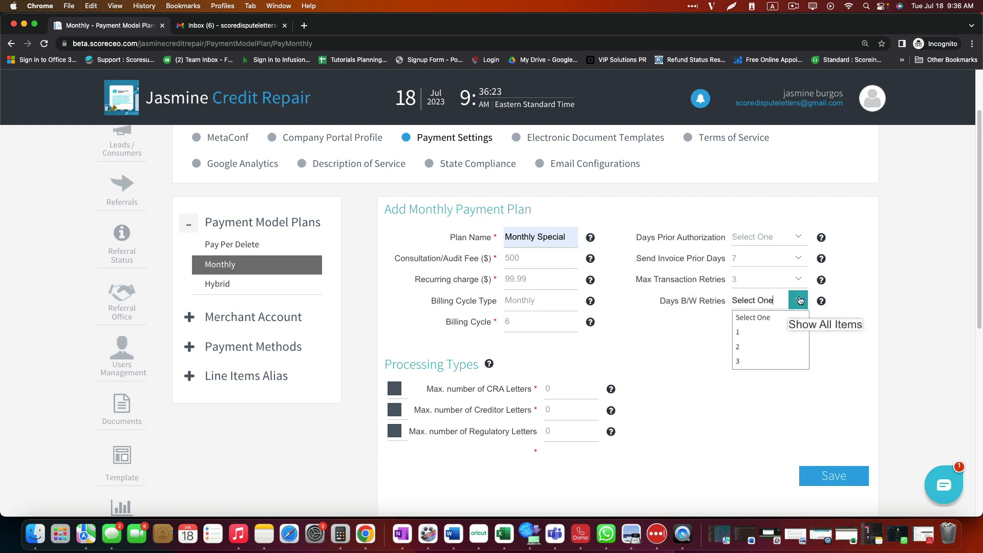
click(750, 358)
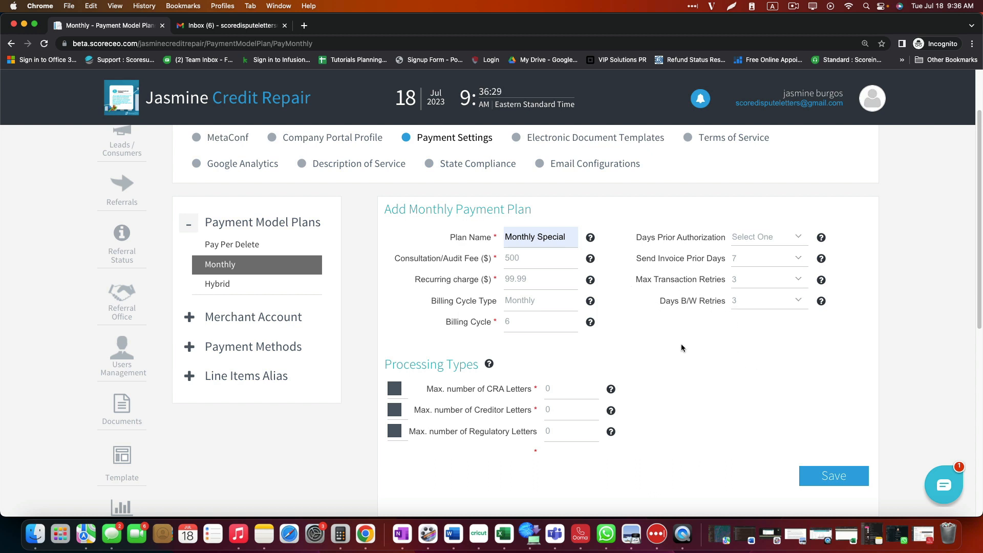
Step: Enable the CRA letters limit and save the Monthly Special plan
scroll(681, 347, down, 2)
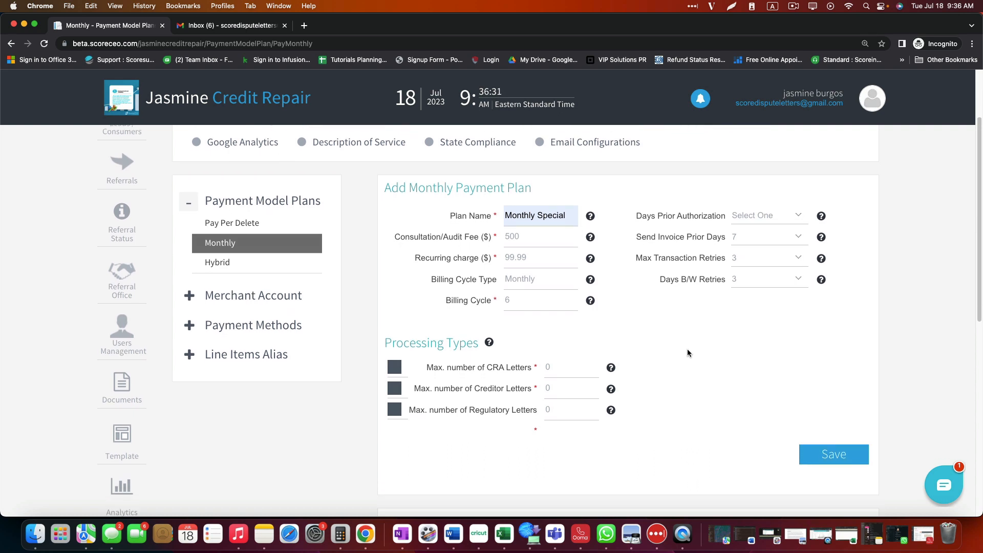
scroll(687, 352, down, 3)
drag(480, 275, 385, 275)
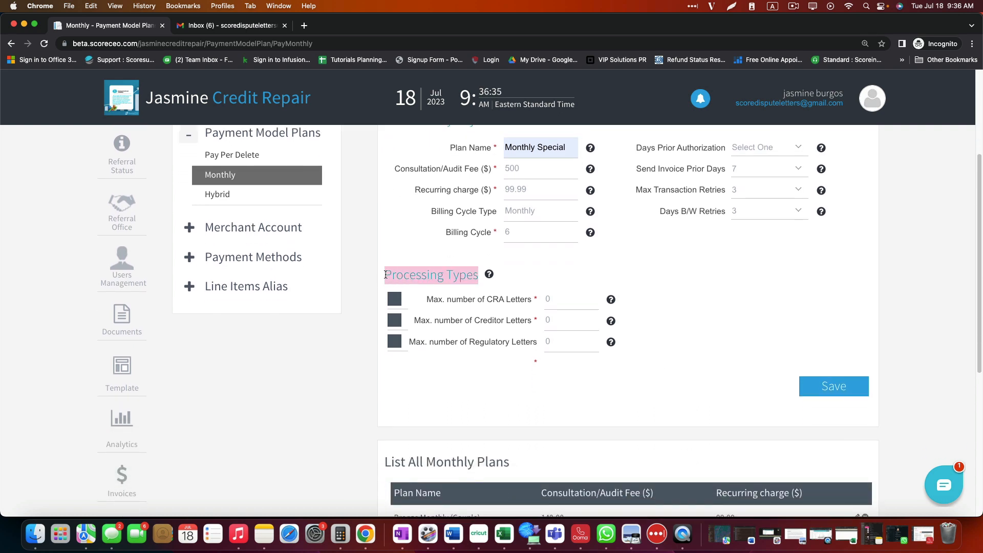
click(394, 299)
click(566, 298)
key(Return)
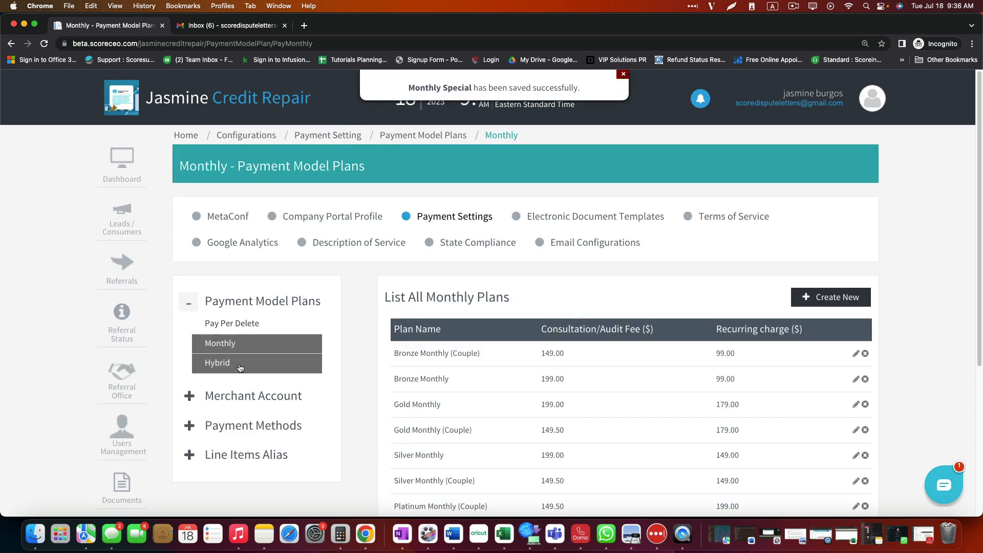
Step: Switch to the Hybrid payment plans and start a blank Add Hybrid Payment Plan form
click(218, 364)
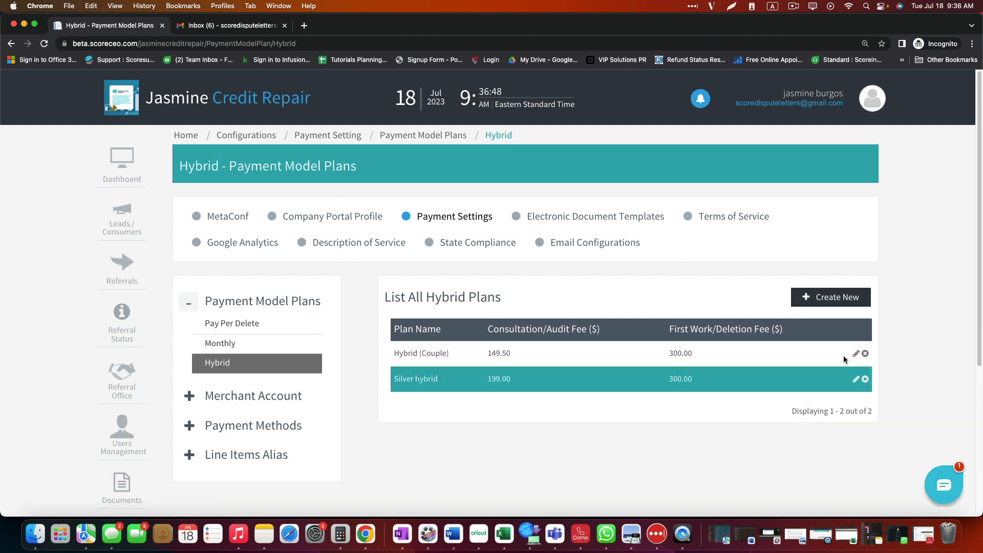
click(851, 301)
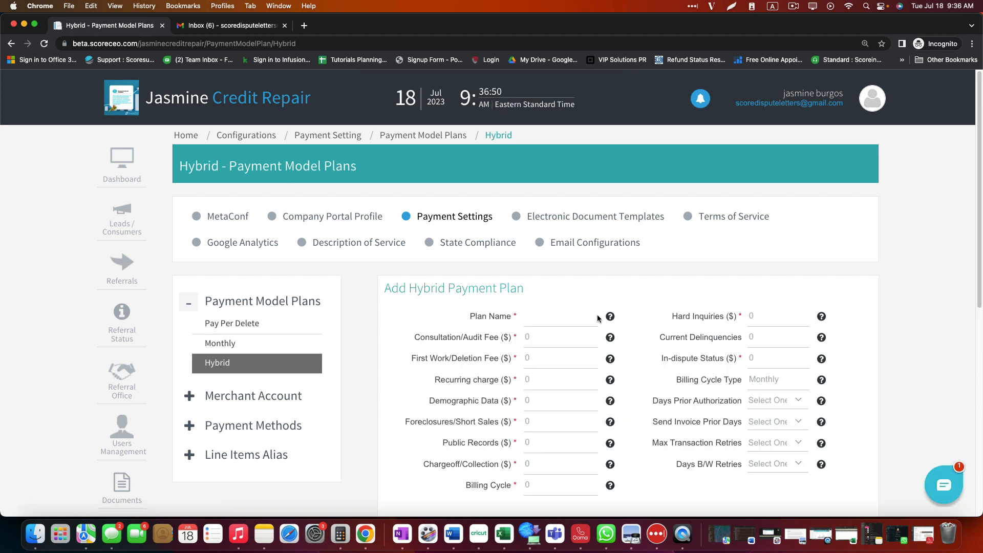
scroll(599, 318, down, 2)
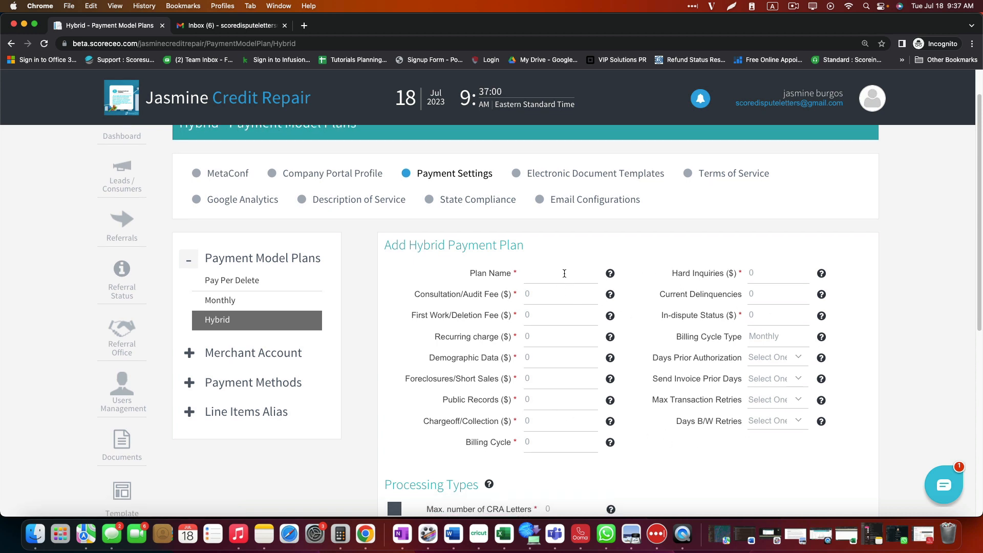
scroll(676, 406, down, 3)
scroll(675, 406, down, 1)
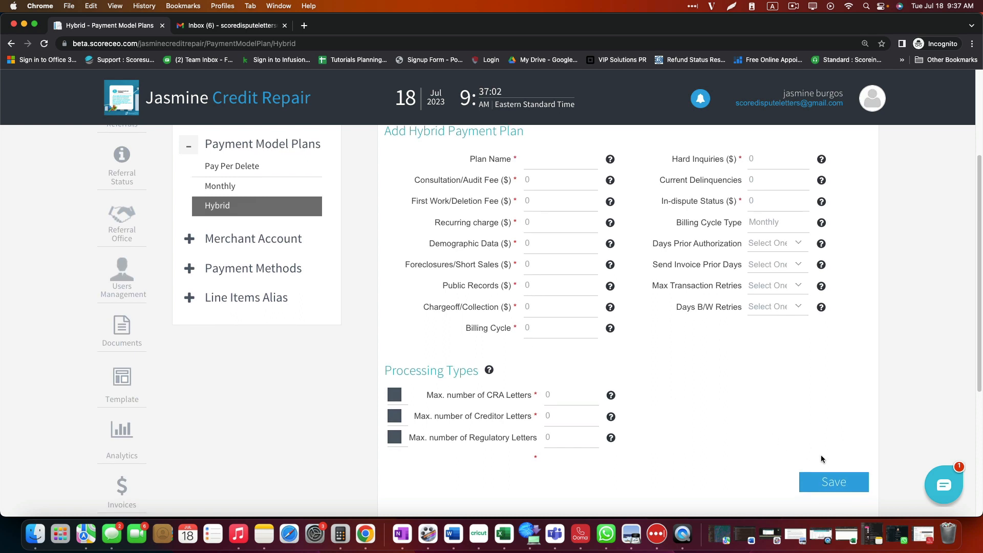
scroll(659, 401, up, 5)
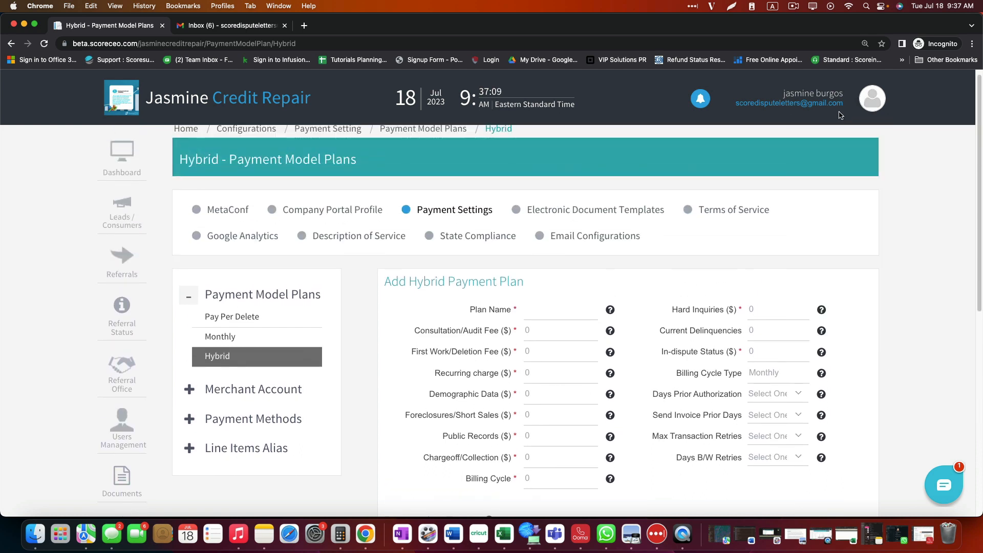
Step: Go from the Quick Configuration Wizard's Step 4 to the Authorize.net merchant account settings
click(845, 130)
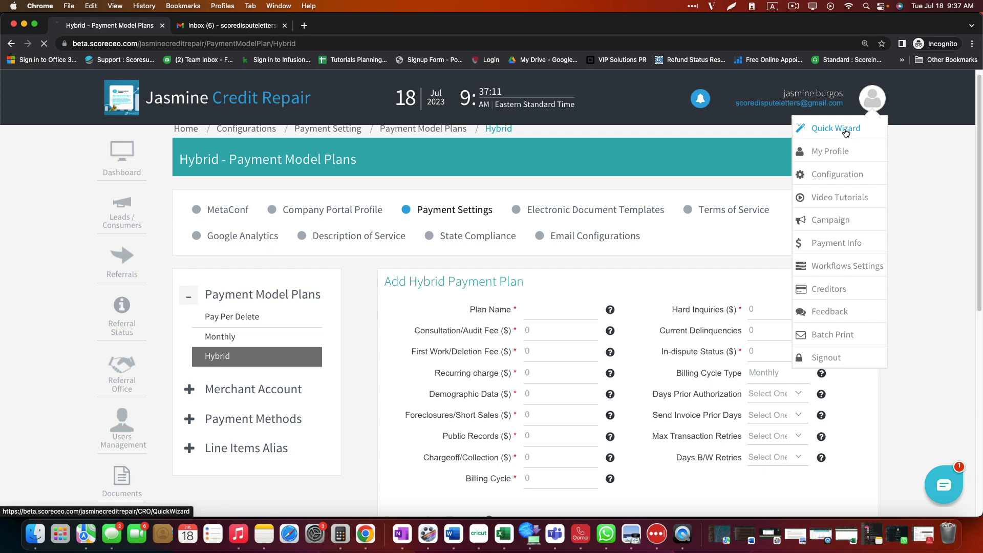
scroll(503, 311, down, 10)
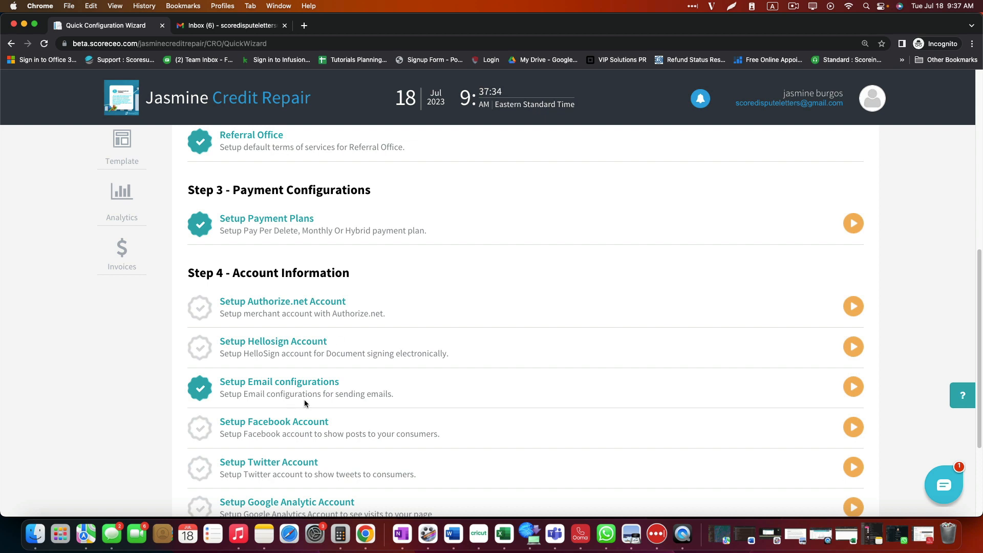
scroll(330, 397, down, 2)
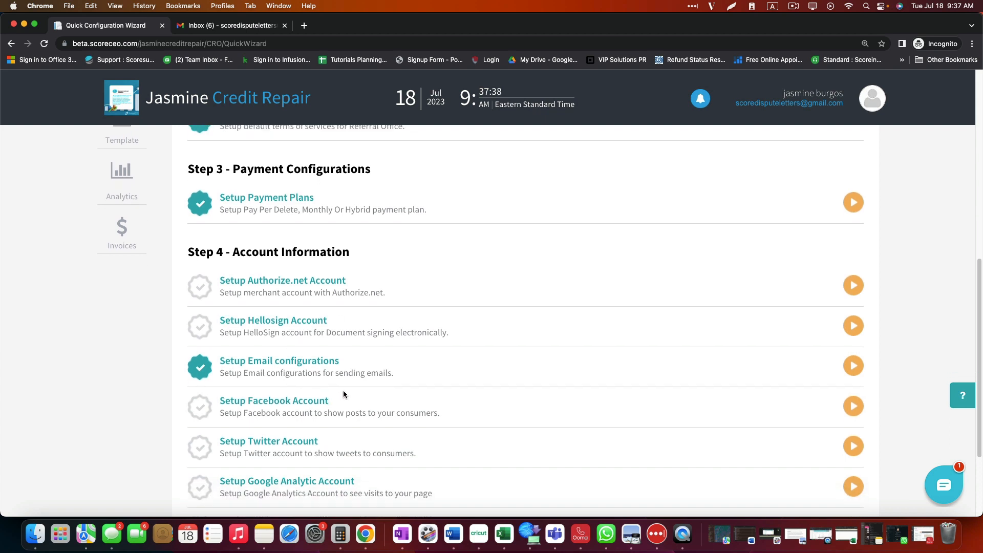
click(275, 286)
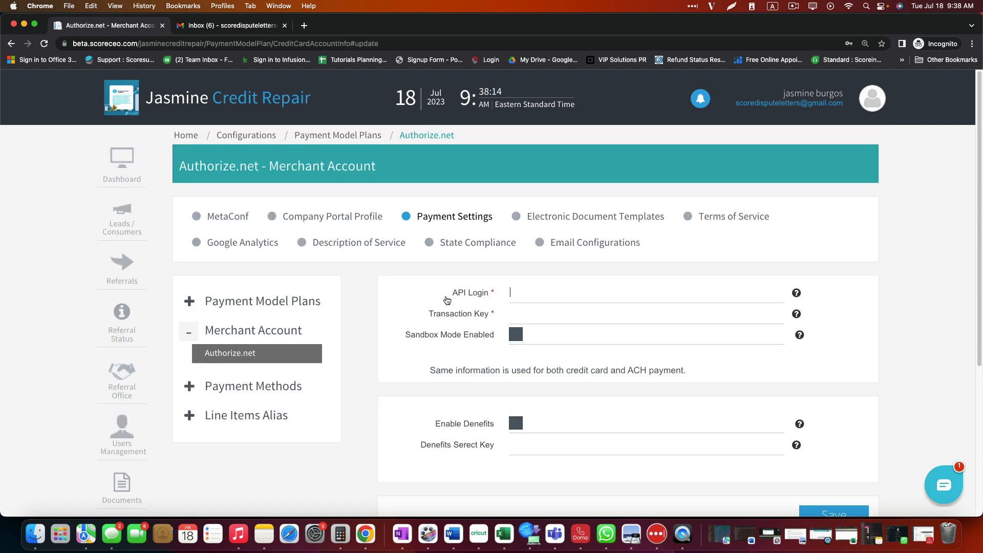
Step: Review the empty Authorize.net API login and transaction key fields, then return to the Quick Wizard unsaved
drag(450, 293, 489, 292)
drag(432, 316, 485, 323)
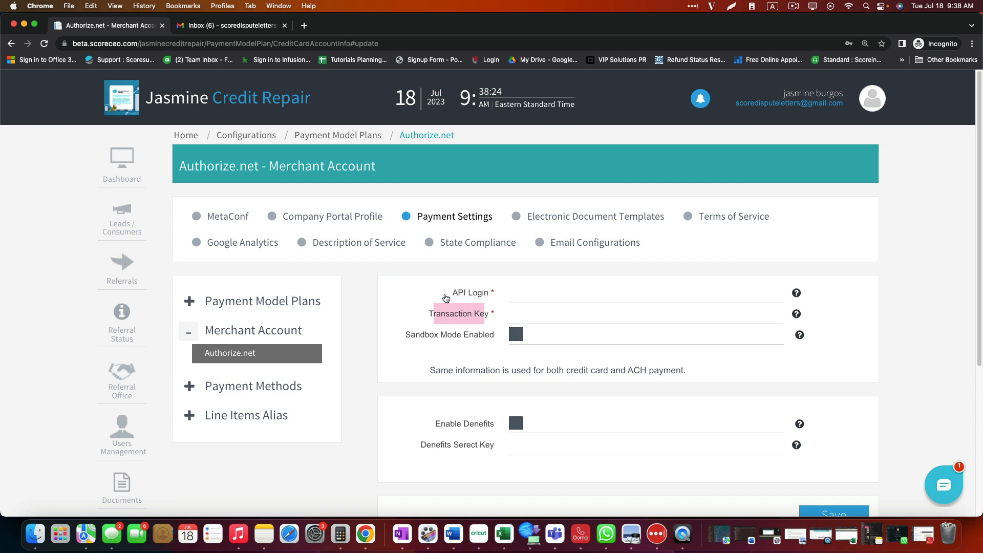
drag(446, 298, 488, 300)
drag(435, 316, 480, 322)
scroll(659, 355, down, 3)
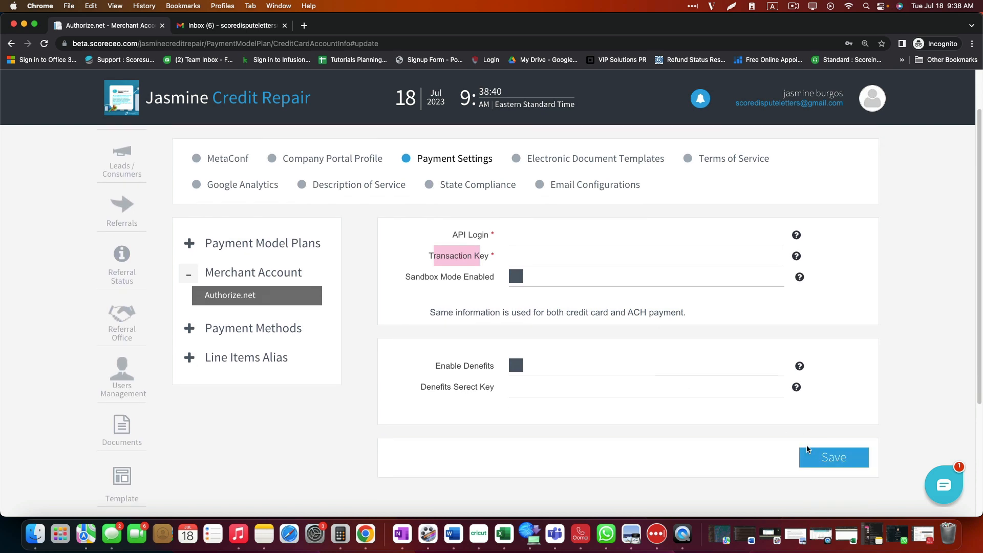
scroll(583, 385, up, 3)
scroll(580, 385, down, 1)
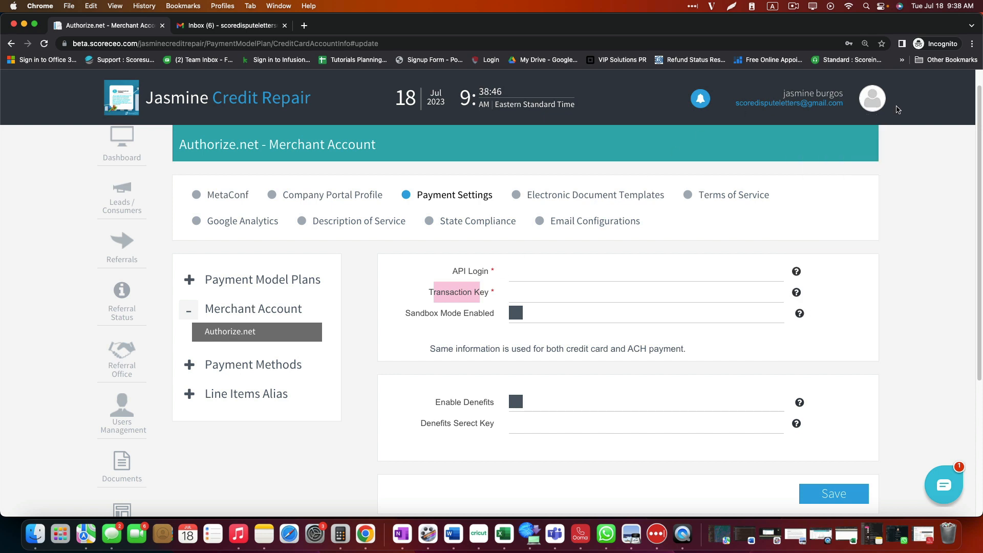
click(840, 126)
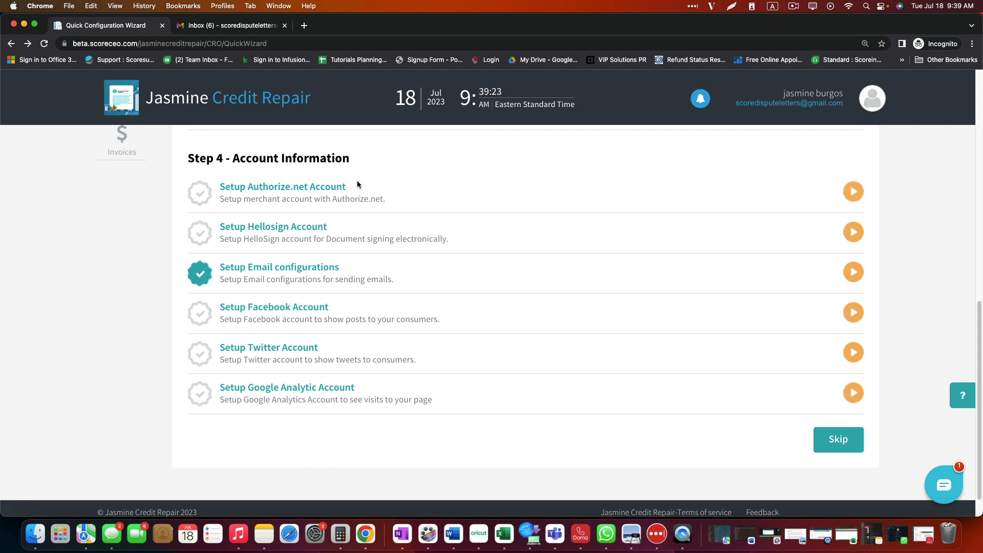
Step: Enter the Authorize.net API login and transaction key and save them
click(292, 186)
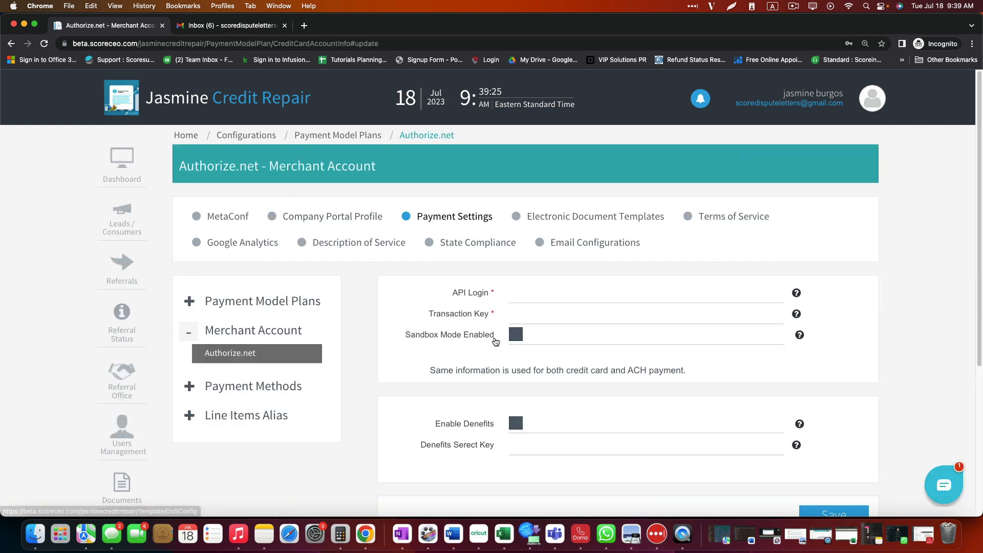
click(522, 293)
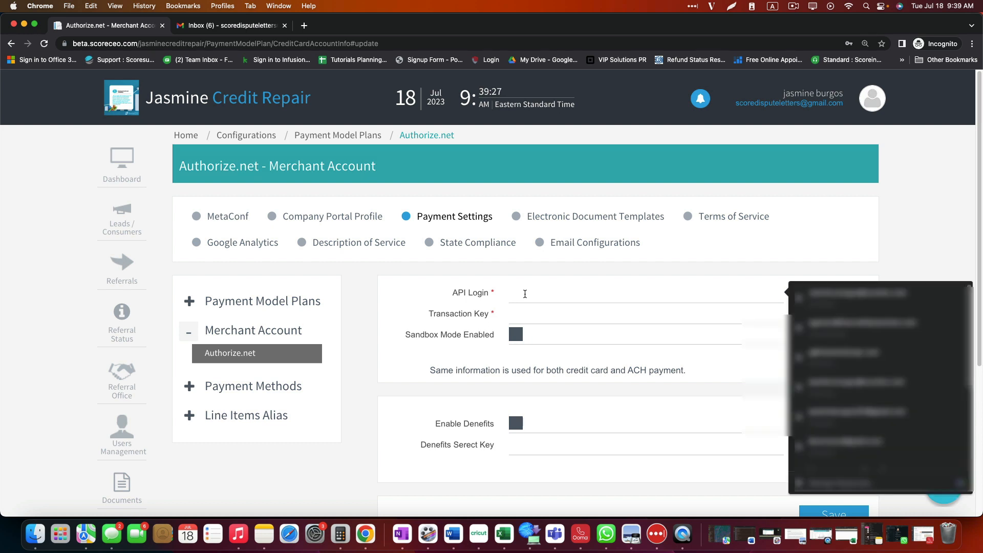
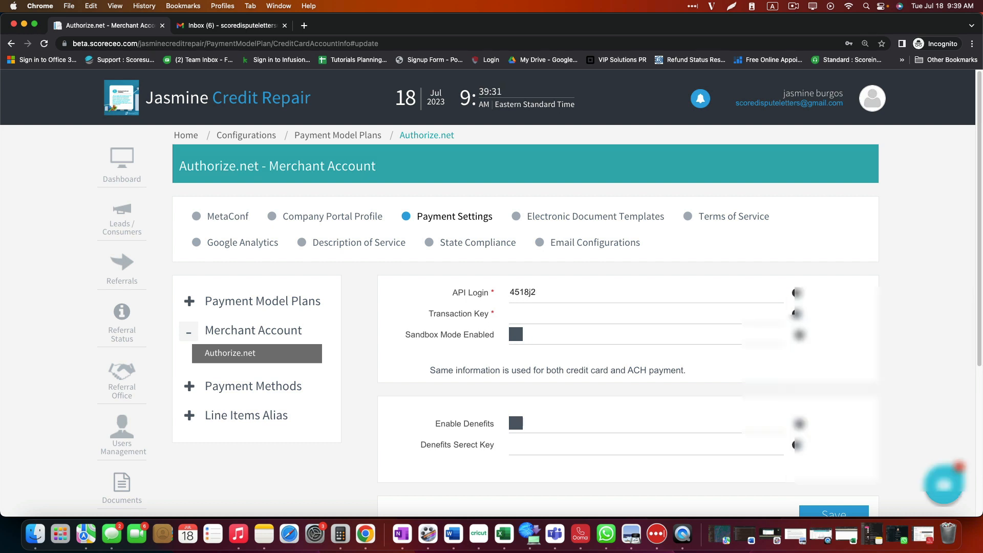
click(524, 313)
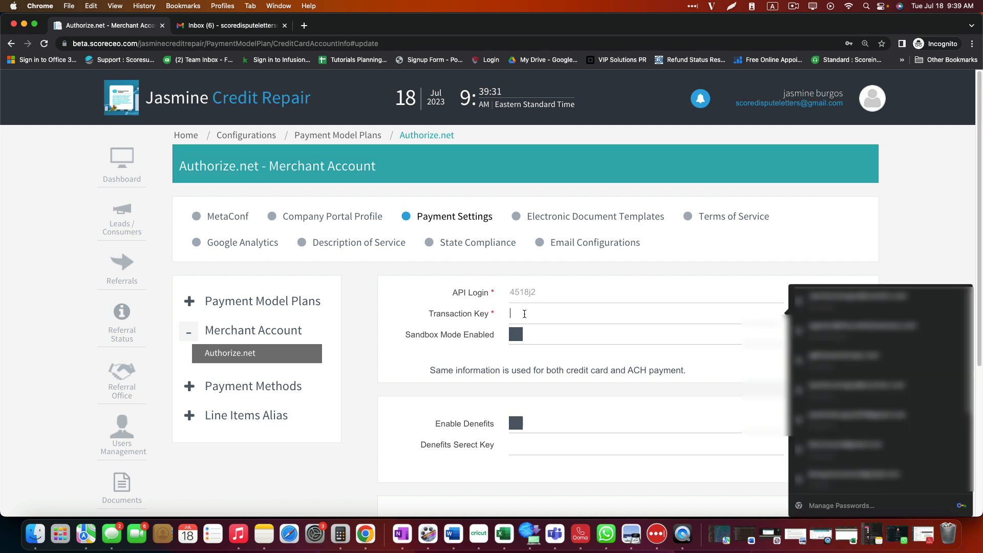
text(•••••••)
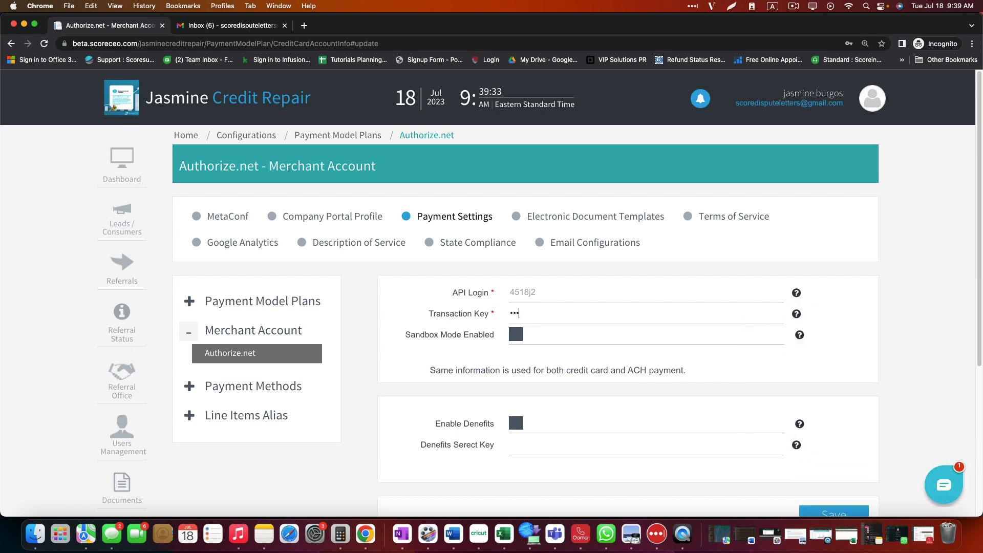
text(•••••)
scroll(843, 343, down, 3)
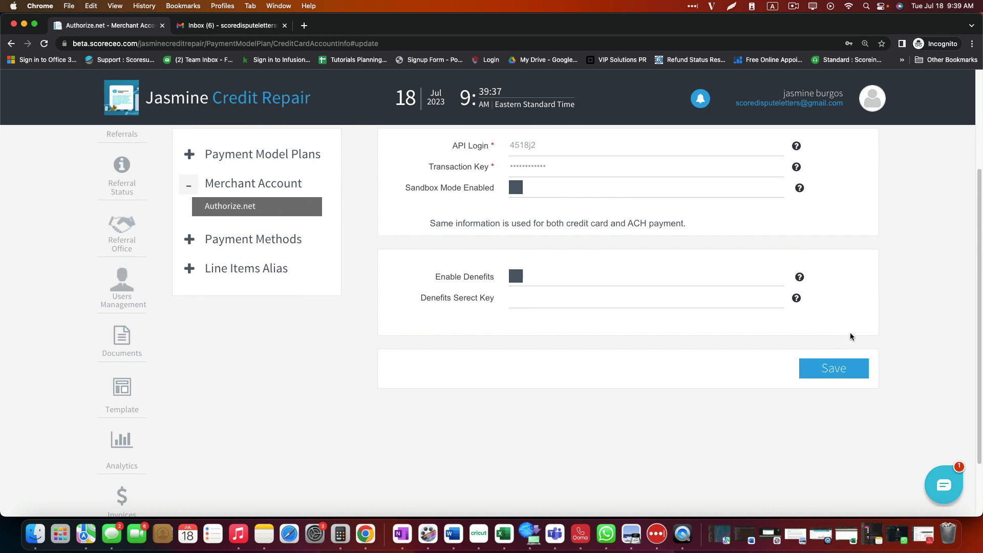
click(825, 369)
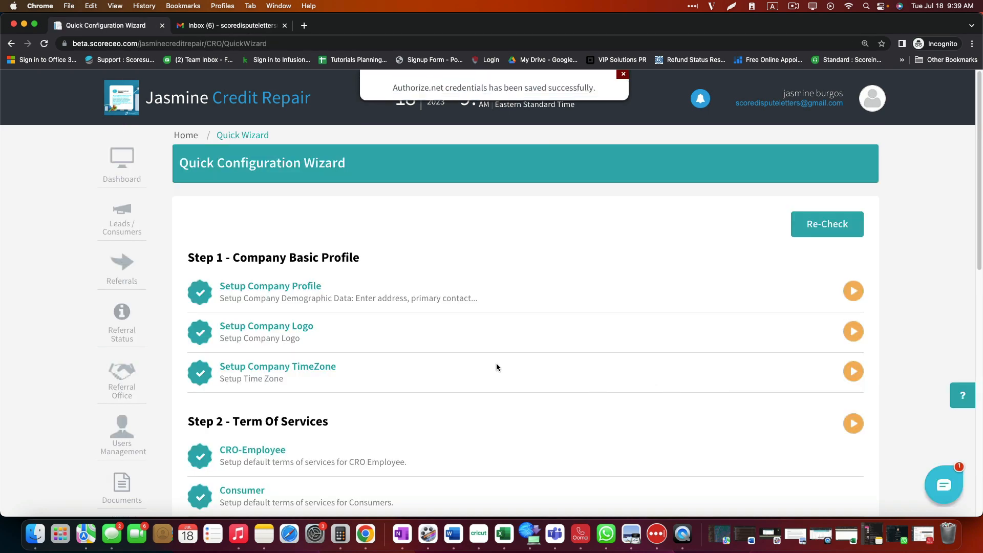
Step: Open the HelloSign account setup from the Quick Wizard
scroll(453, 355, down, 10)
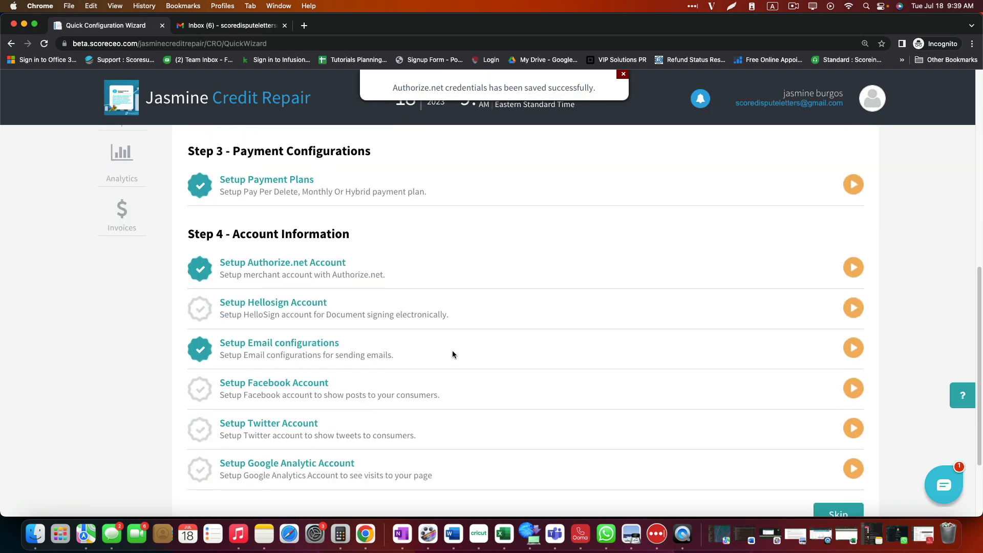
scroll(453, 354, down, 1)
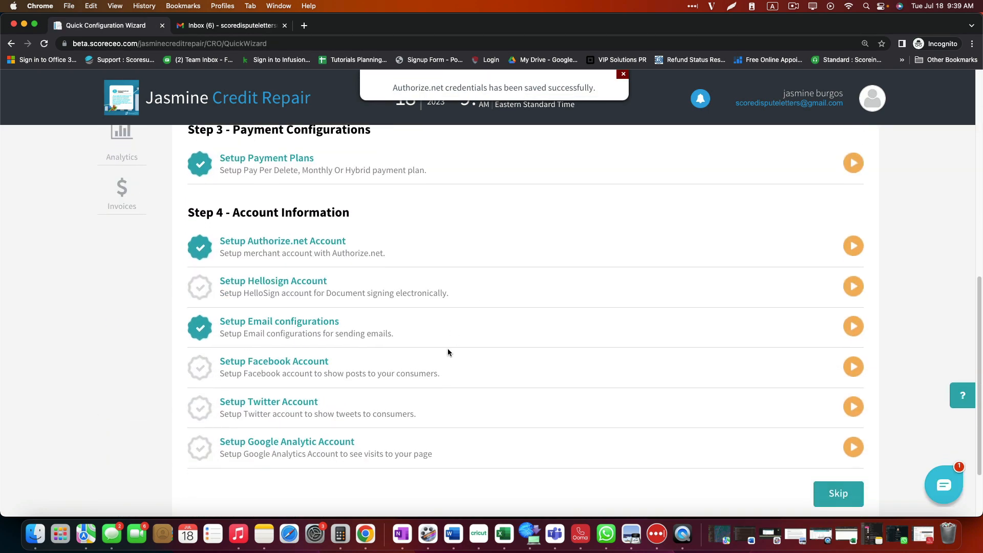
click(251, 285)
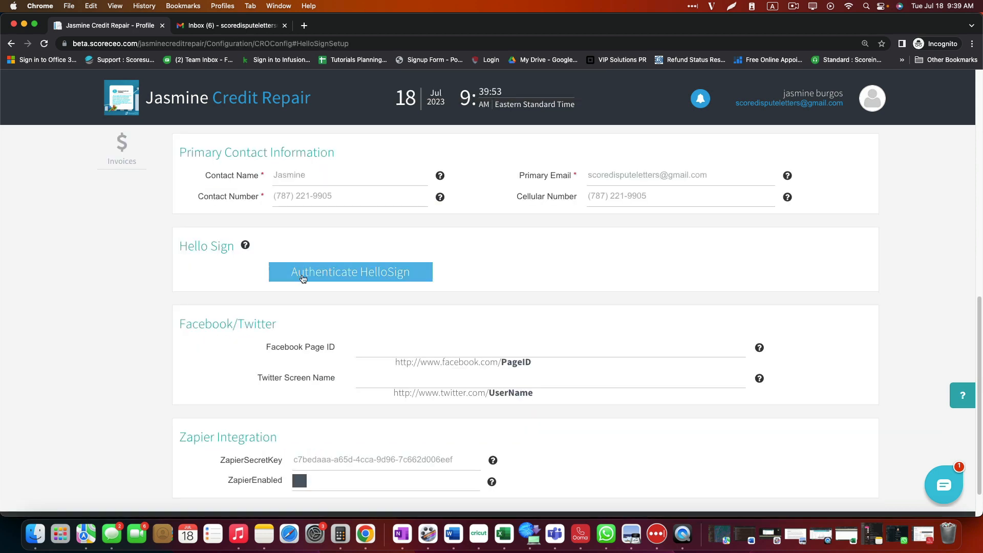
Step: Launch HelloSign authentication from the profile's Hello Sign section
click(345, 281)
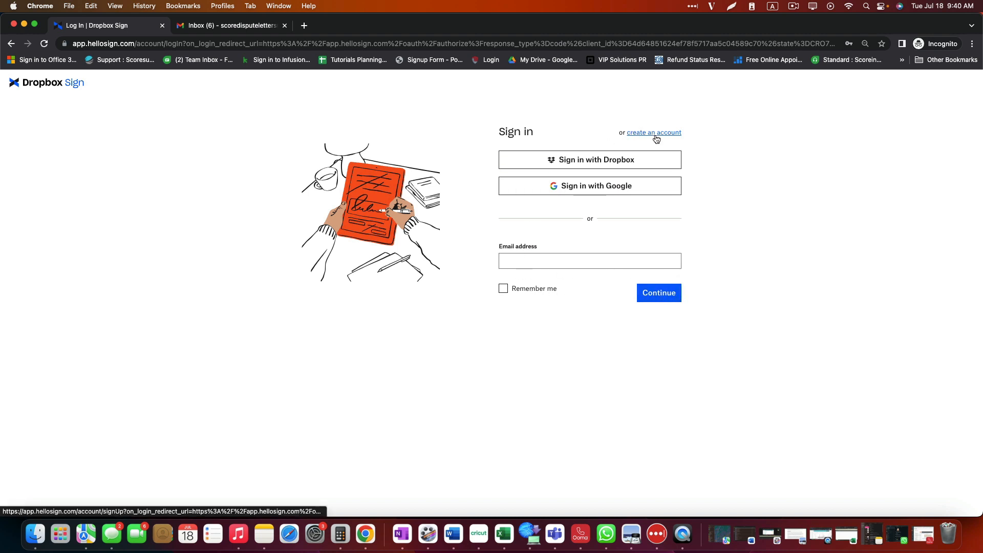
Step: Sign in to Dropbox Sign with the Google account and accept ScoreCEO Esign access
click(580, 187)
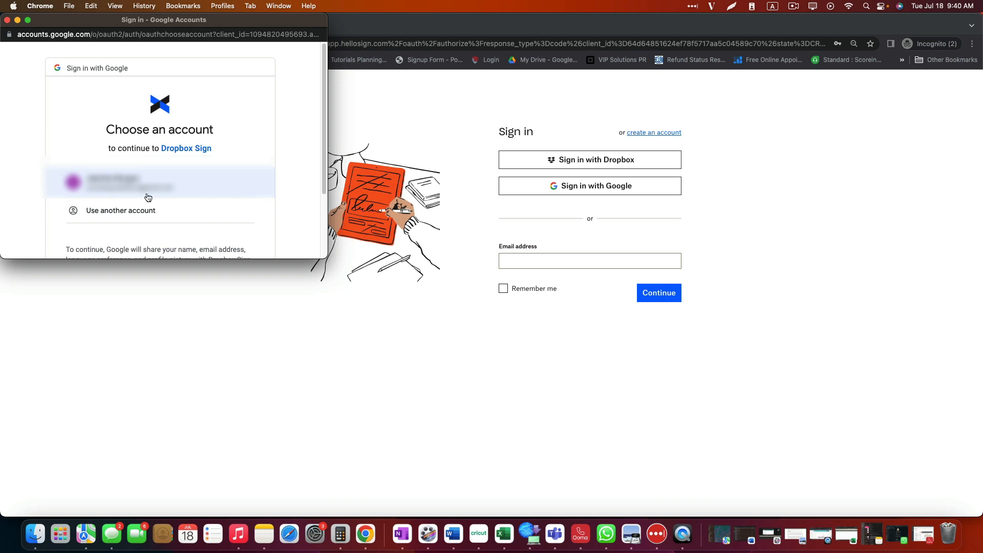
click(144, 192)
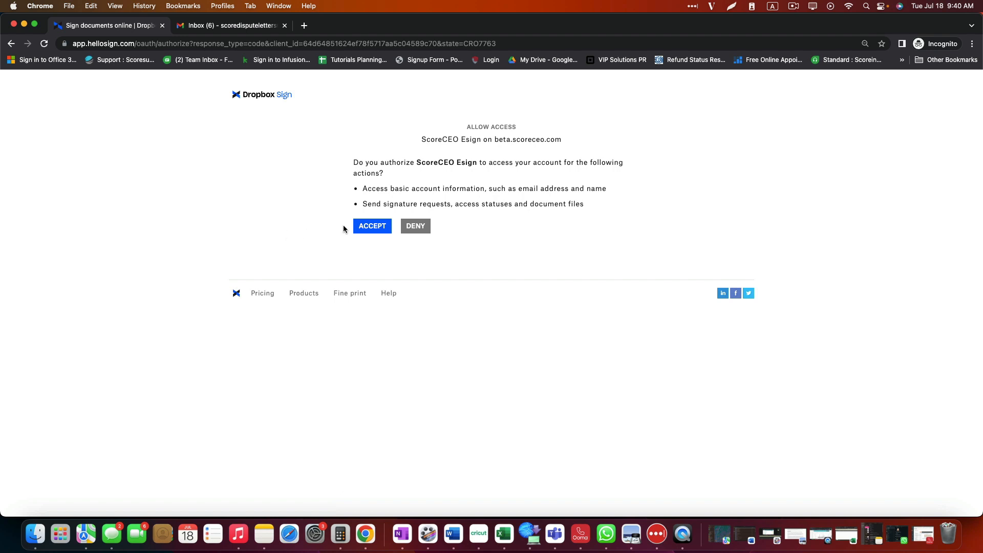
click(367, 229)
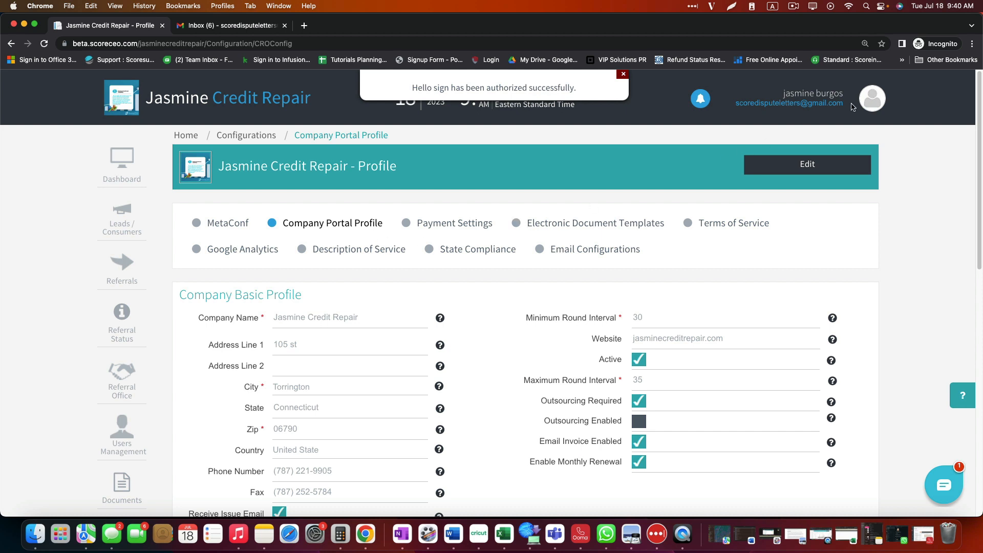
Step: Return to the Quick Configuration Wizard's Step 4 to see HelloSign checked off
click(871, 101)
click(823, 129)
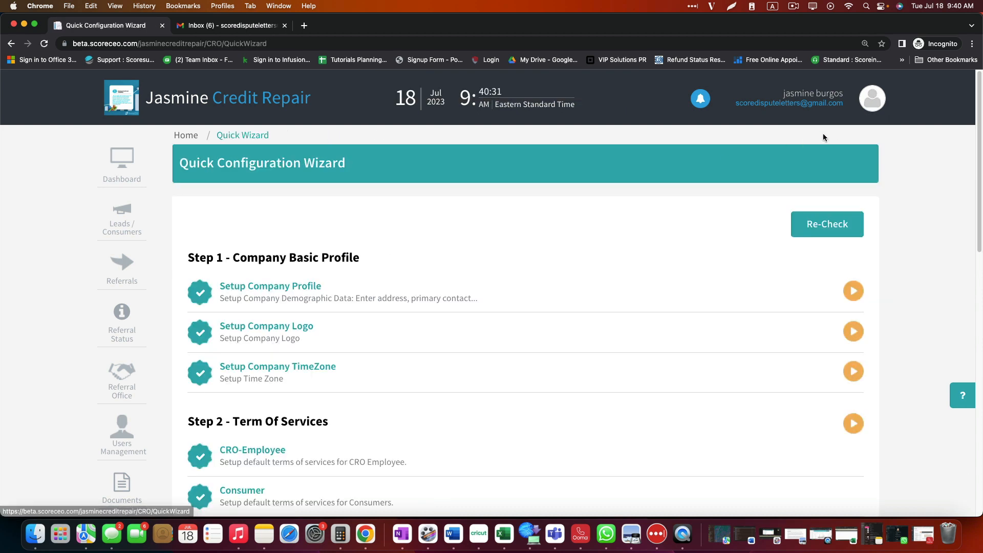
scroll(400, 263, down, 6)
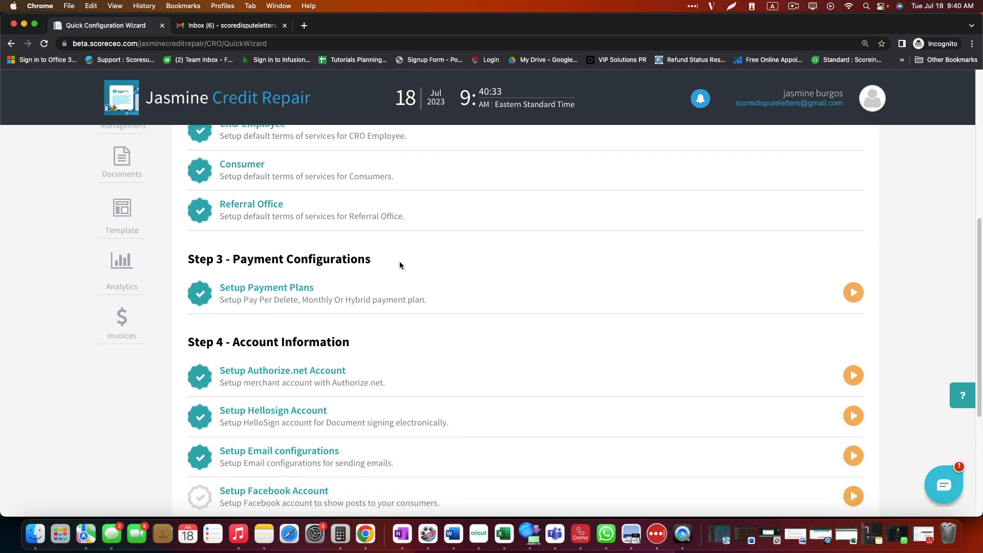
scroll(400, 265, down, 4)
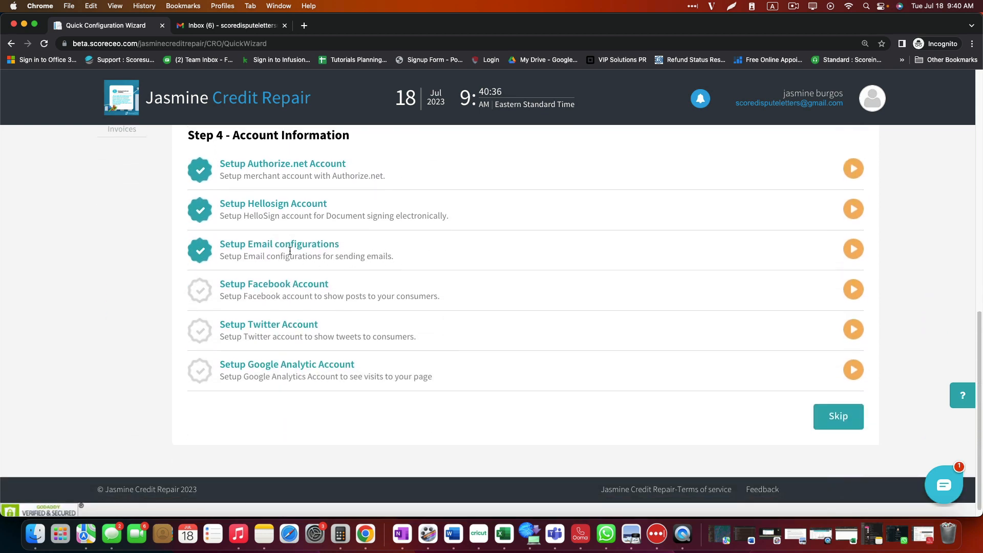
Step: Open Email Configurations and review the Mailgun email method and Mandrill/SMTP fields
click(290, 250)
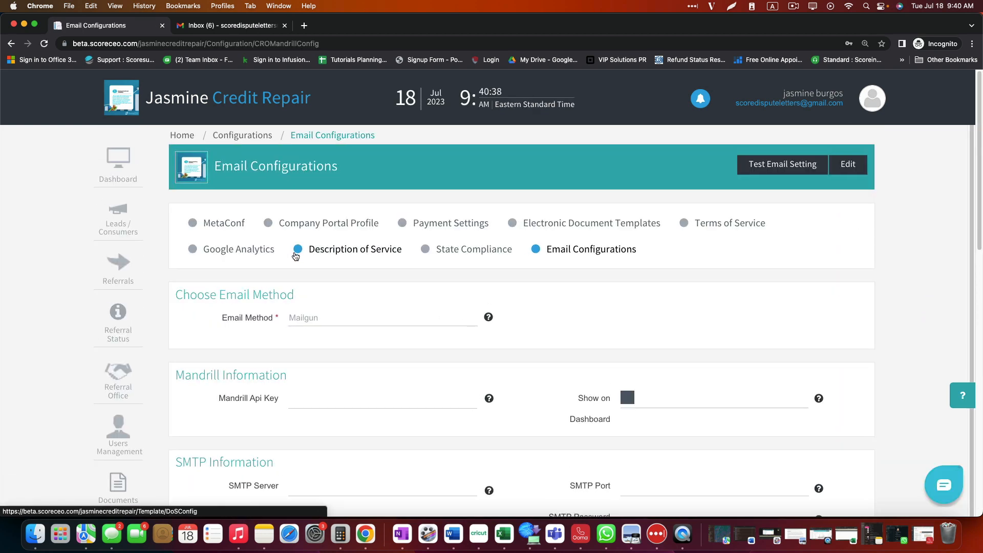
scroll(393, 257, down, 1)
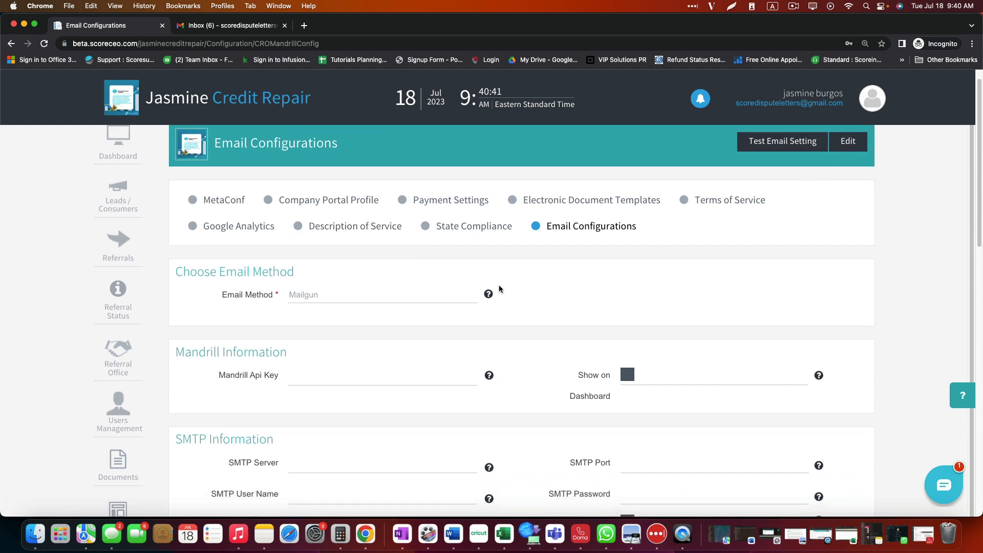
scroll(499, 285, down, 2)
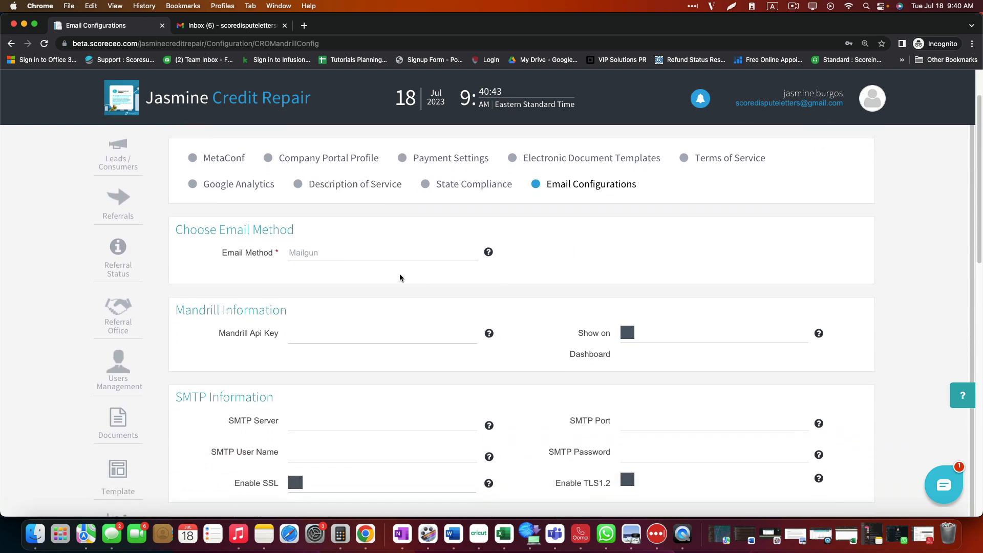
scroll(464, 281, down, 1)
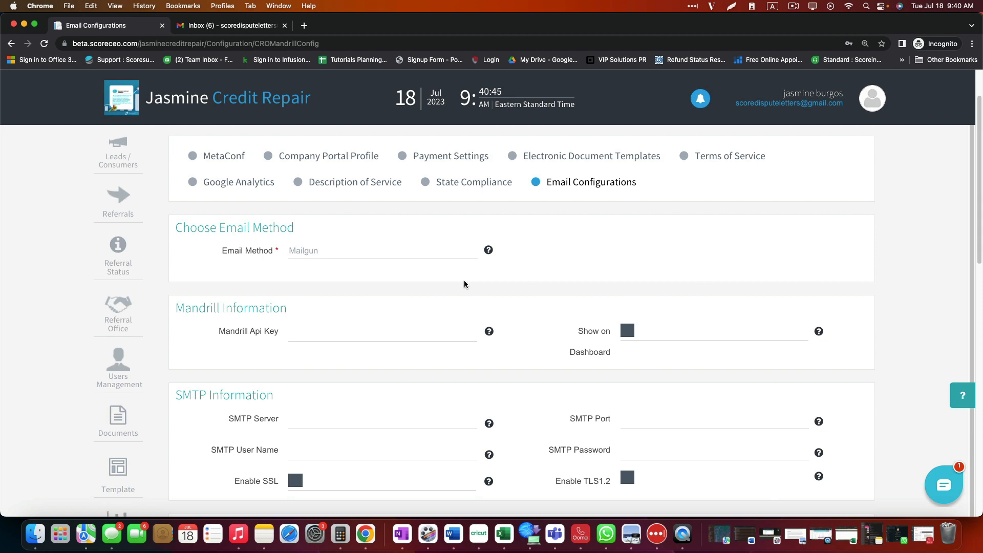
scroll(464, 280, up, 1)
double_click(317, 269)
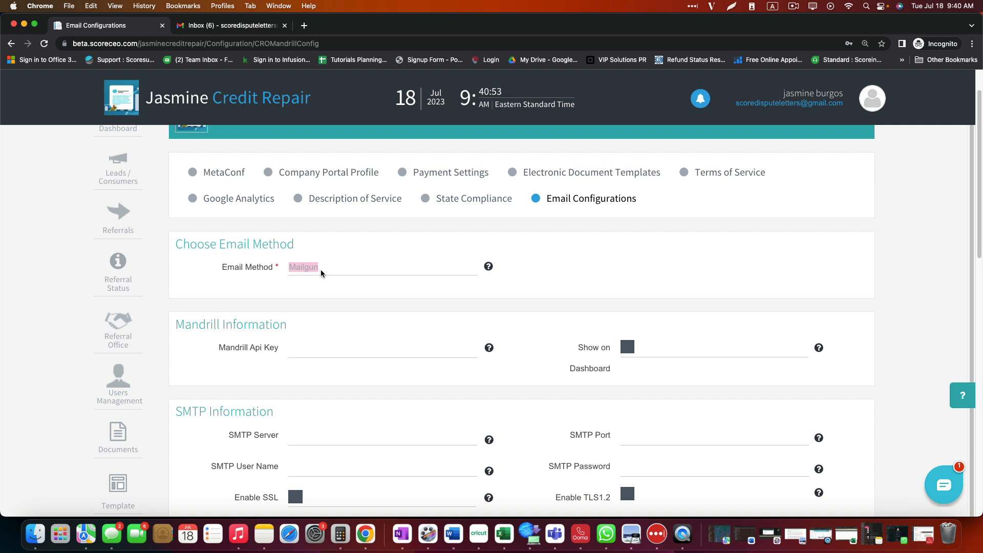
scroll(332, 270, up, 3)
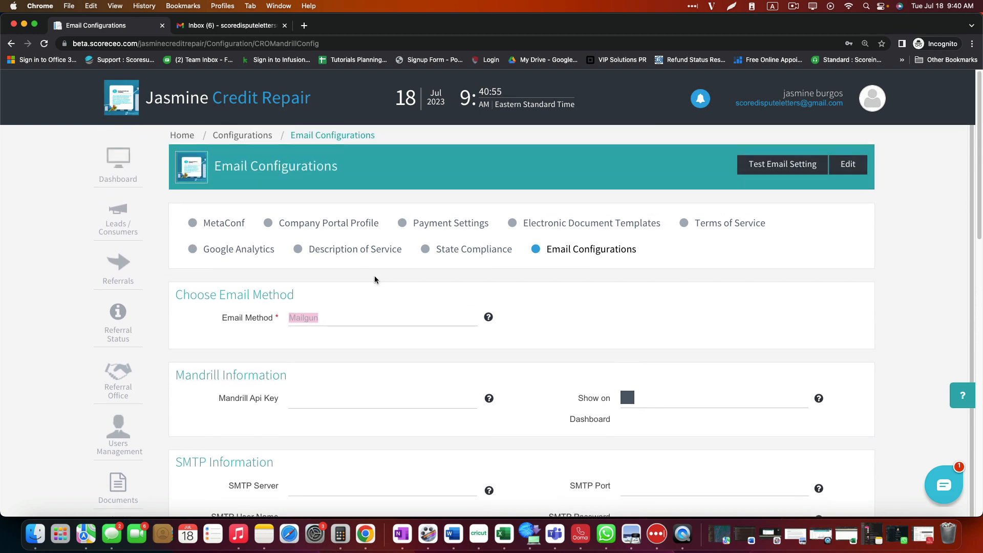
Step: Make the email configuration editable and review the Mailgun Information fields
click(853, 165)
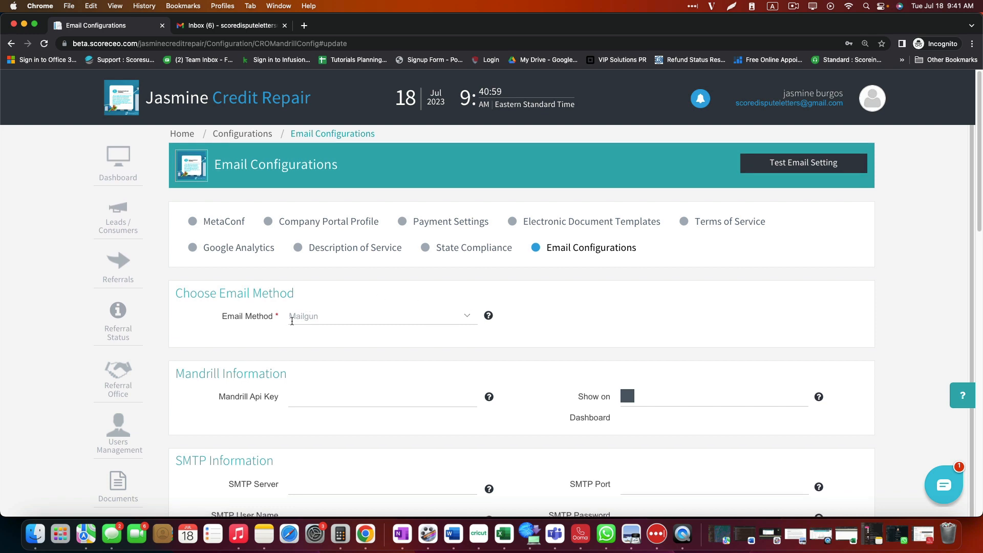
scroll(292, 321, down, 15)
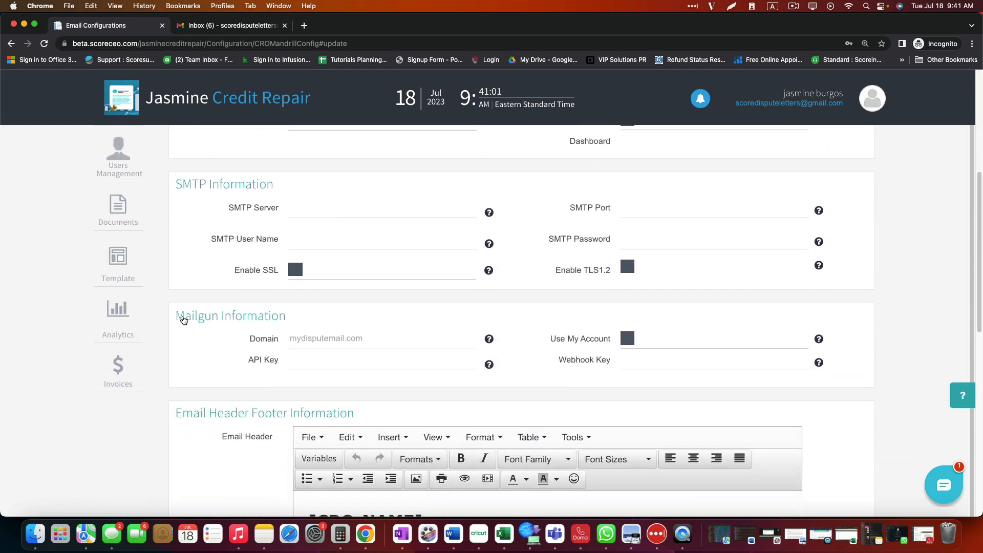
drag(175, 320, 284, 321)
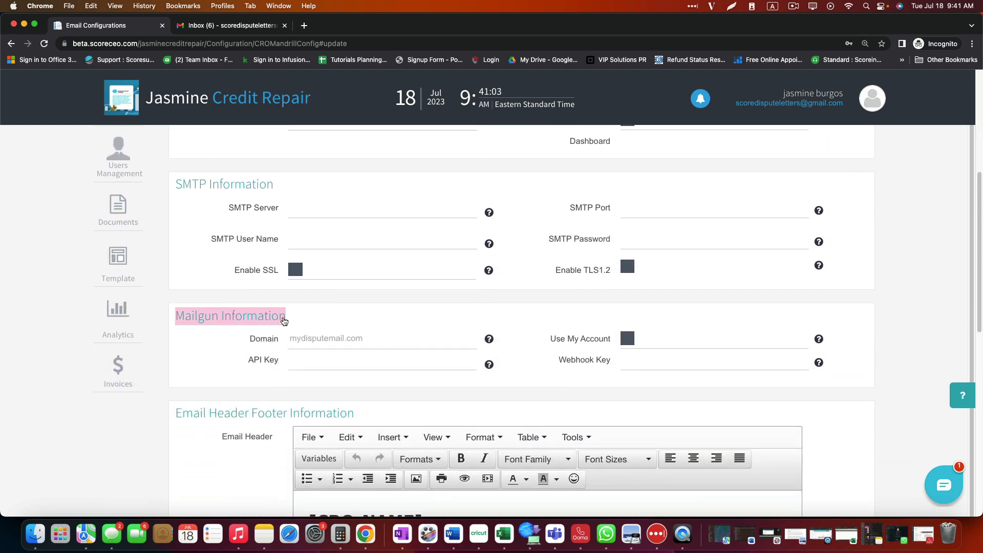
click(334, 336)
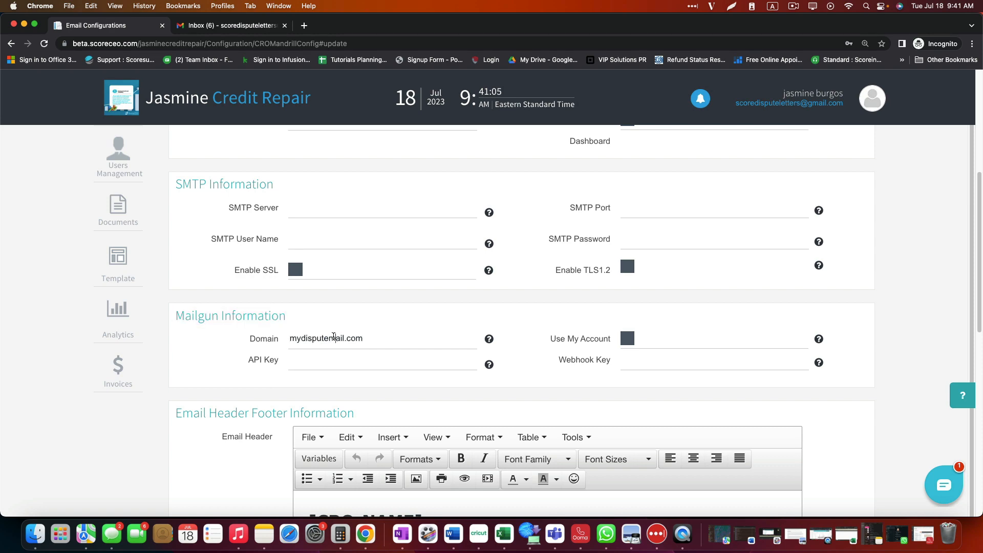
scroll(807, 450, down, 10)
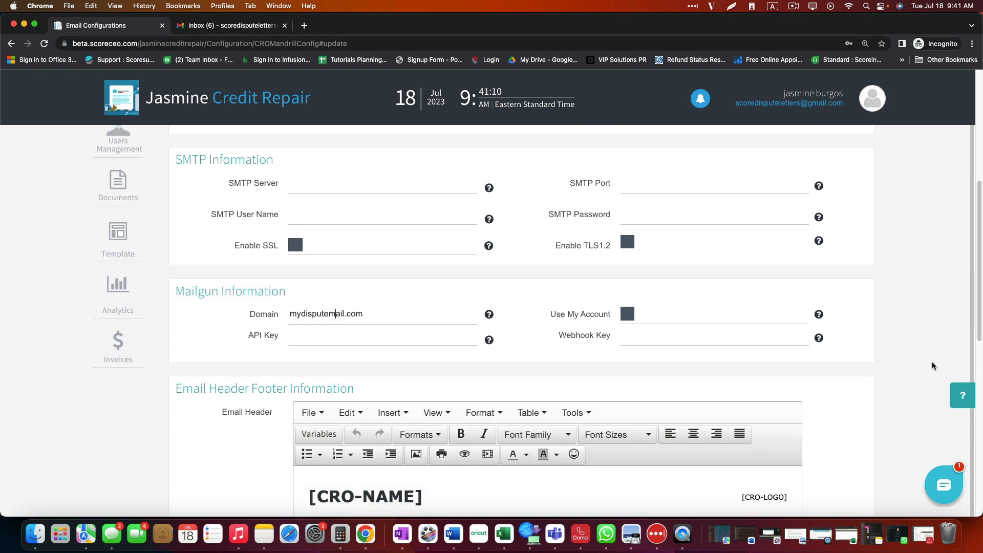
scroll(850, 376, up, 6)
scroll(850, 377, up, 5)
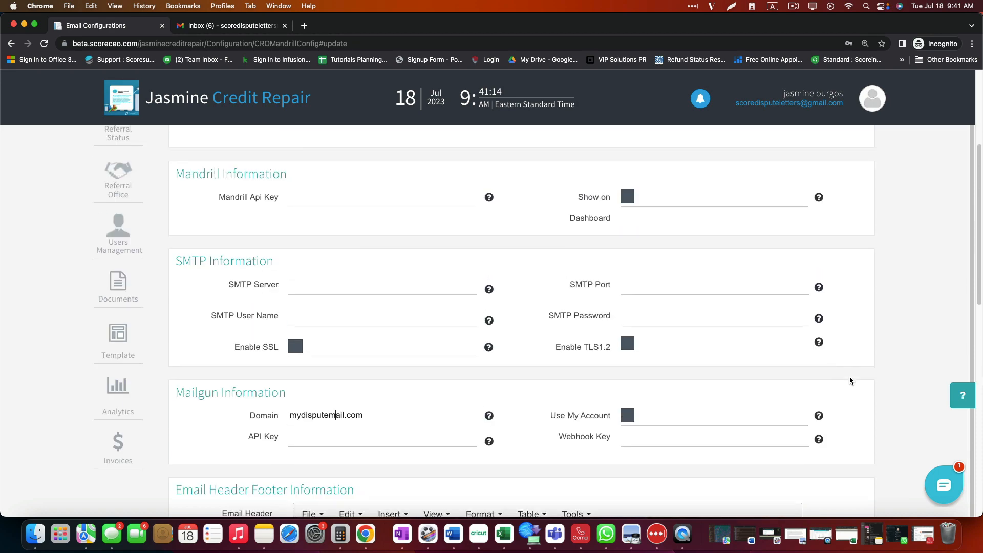
scroll(849, 380, up, 4)
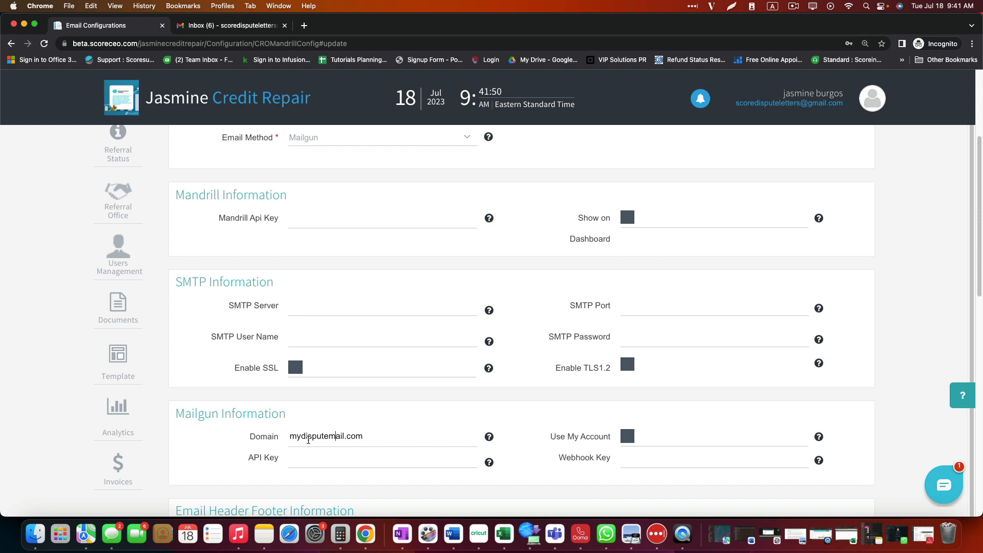
scroll(333, 441, up, 1)
scroll(429, 450, up, 5)
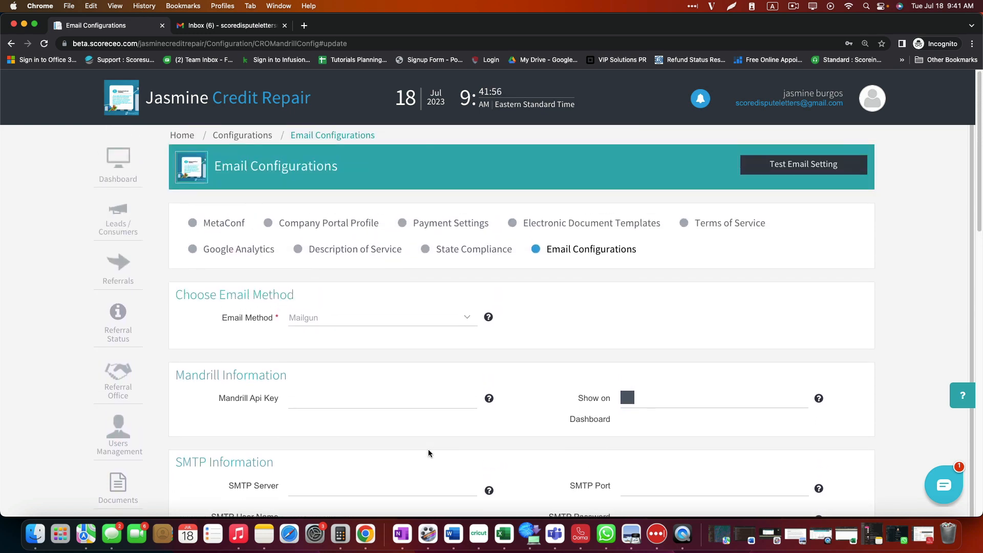
Step: Keep Mailgun selected in the Email Method dropdown
click(328, 318)
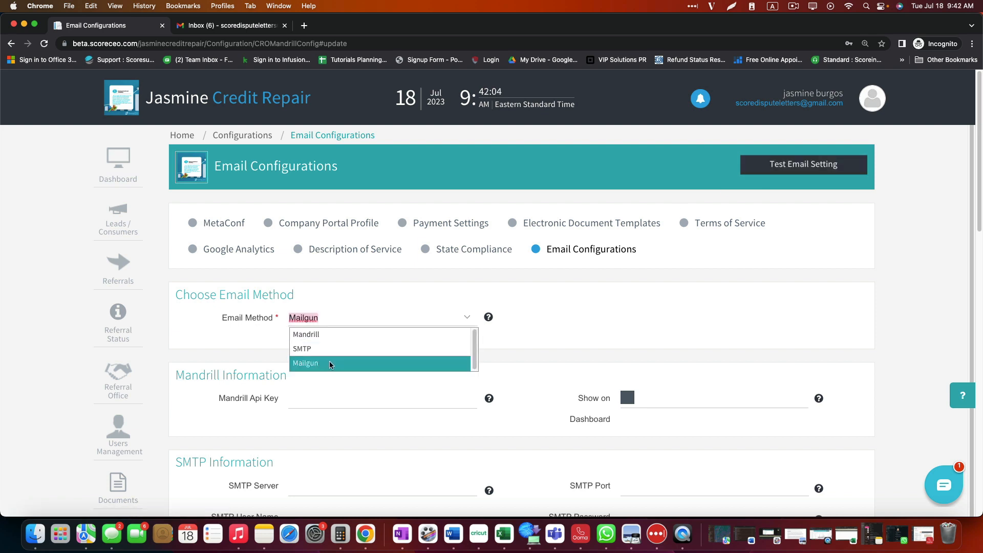
click(590, 336)
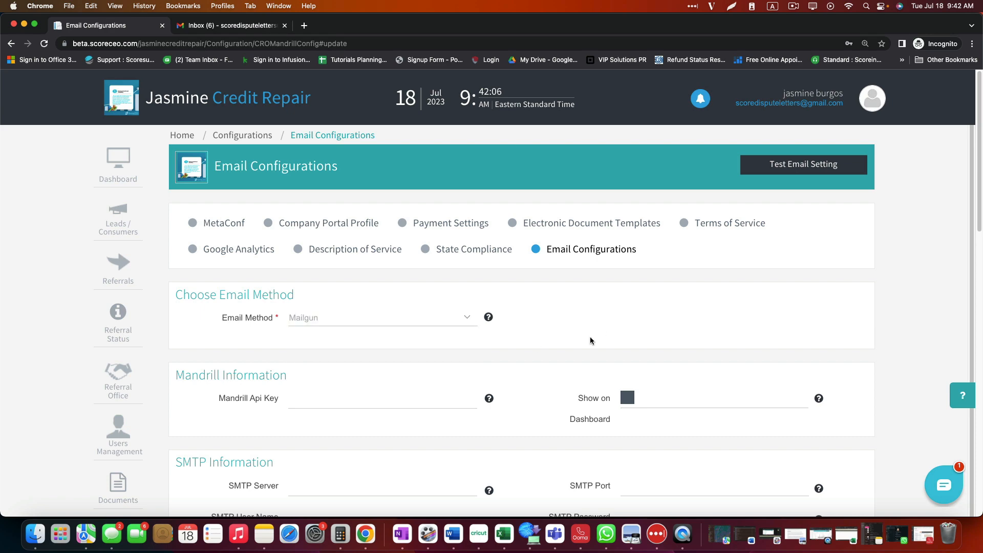
scroll(461, 369, down, 4)
scroll(392, 394, down, 2)
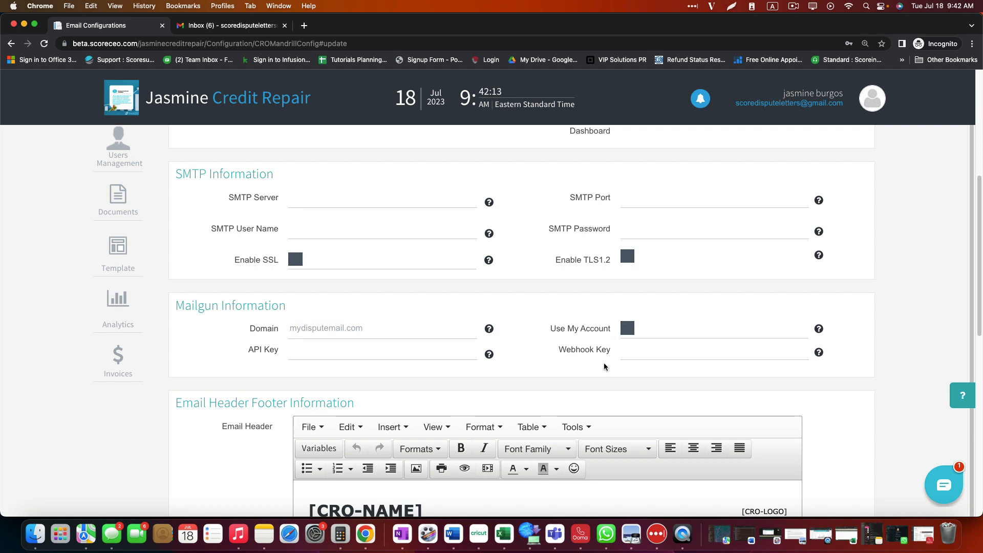
scroll(512, 354, up, 6)
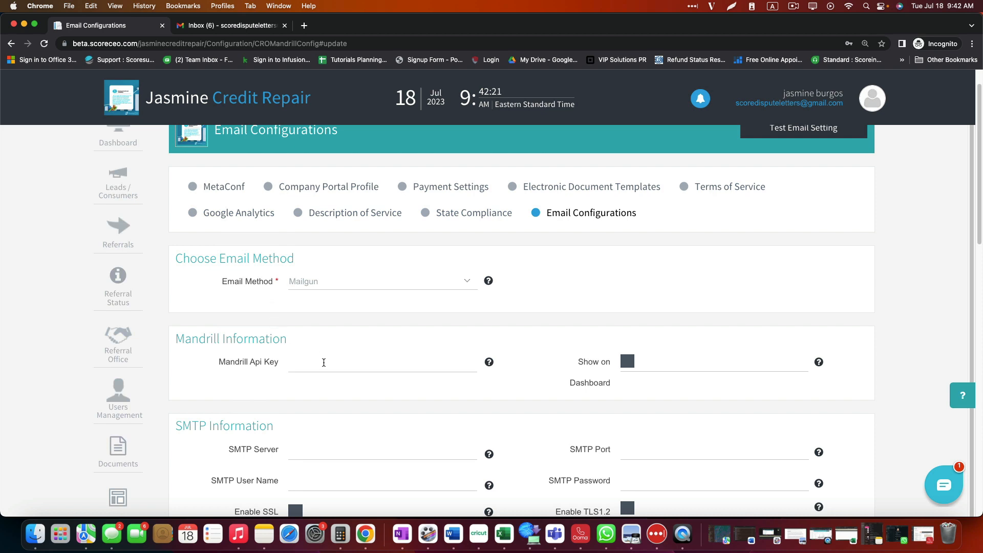
scroll(324, 363, down, 1)
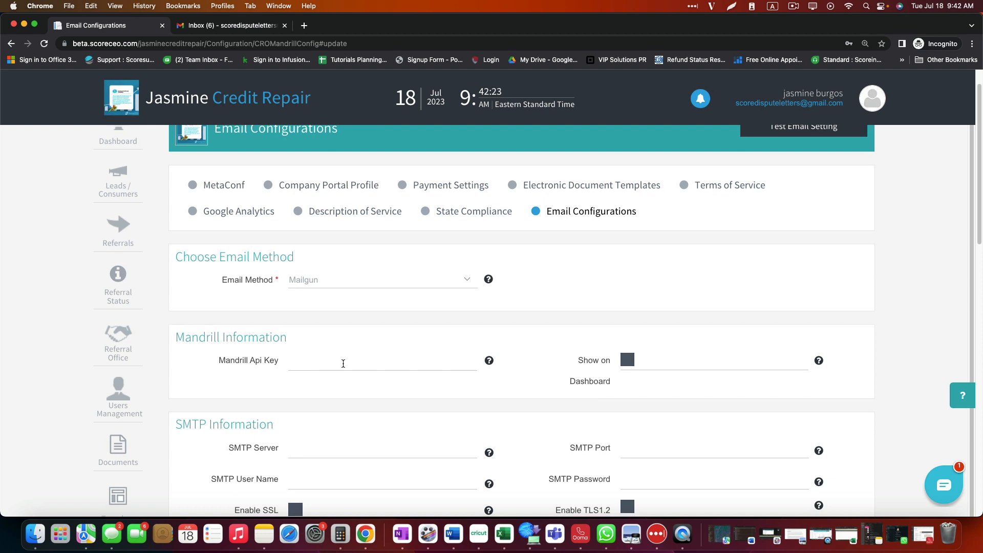
scroll(343, 364, down, 4)
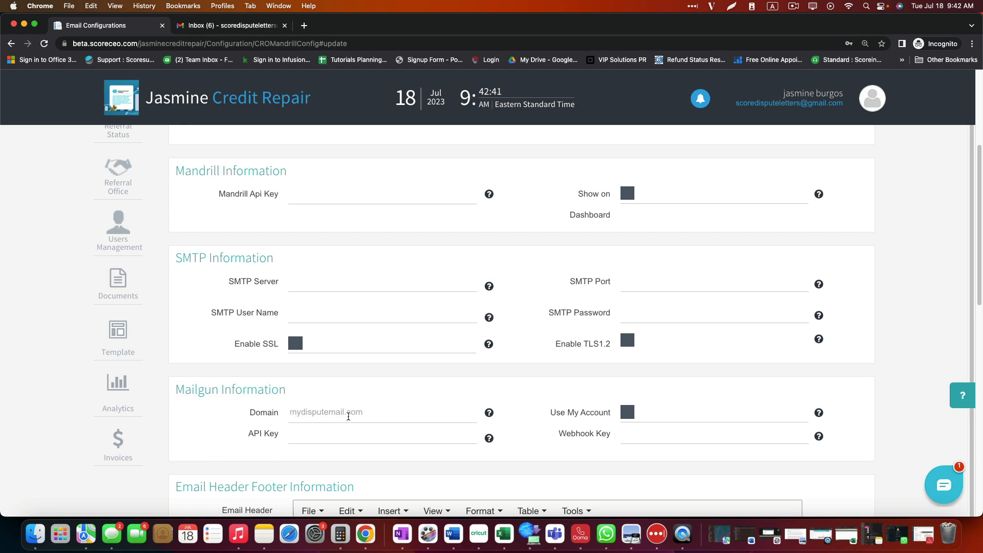
scroll(614, 256, up, 5)
Step: Return to the Quick Configuration Wizard with Email configurations checked off
click(866, 105)
click(836, 128)
scroll(240, 276, down, 10)
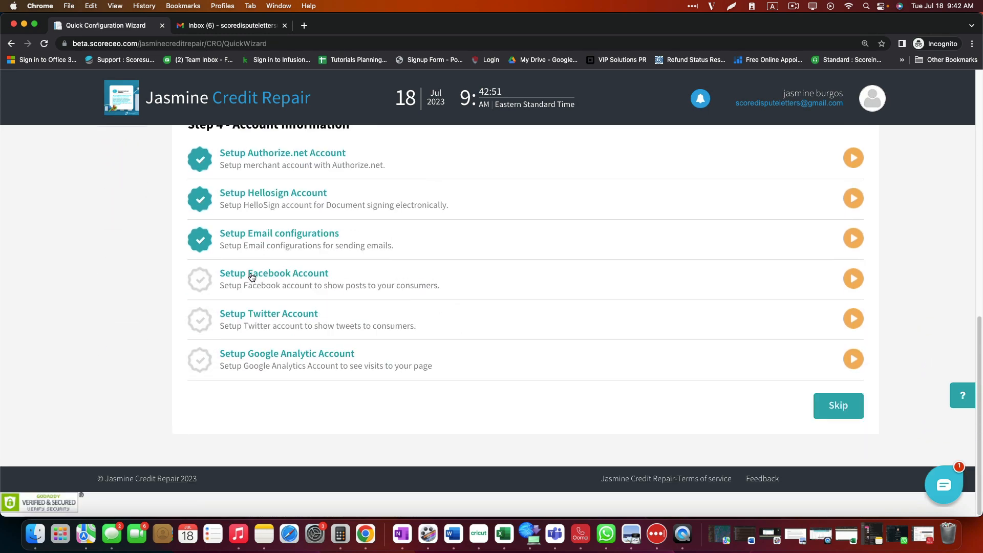
Step: Enter the Facebook Page ID and Twitter screen name in the profile and save the portal configuration
click(266, 276)
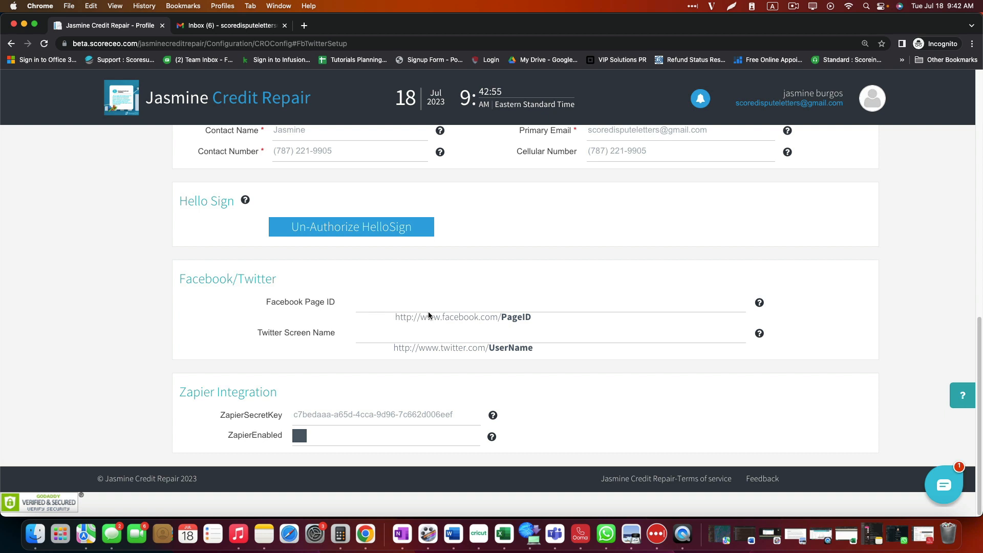
drag(501, 317, 536, 321)
click(382, 307)
scroll(412, 309, up, 15)
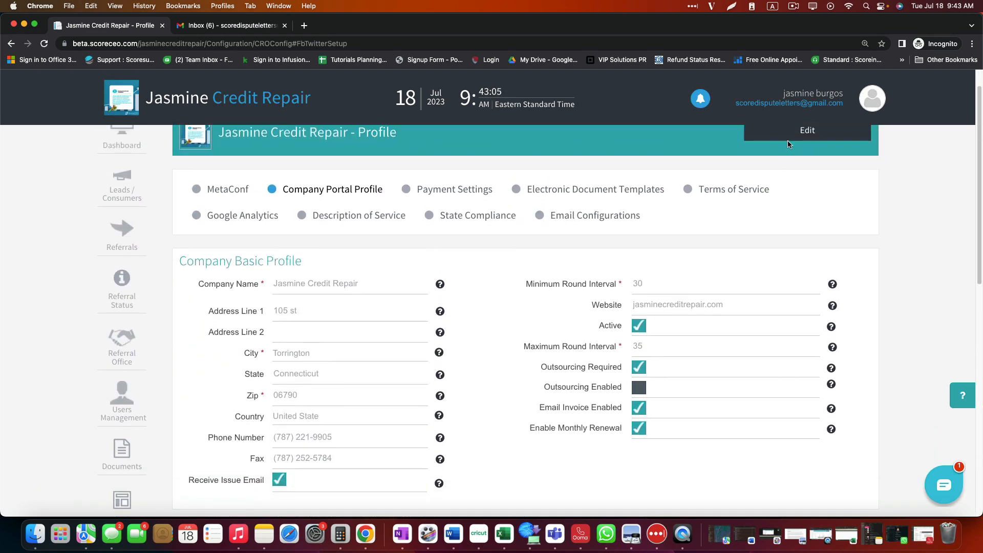
click(790, 136)
scroll(404, 309, down, 10)
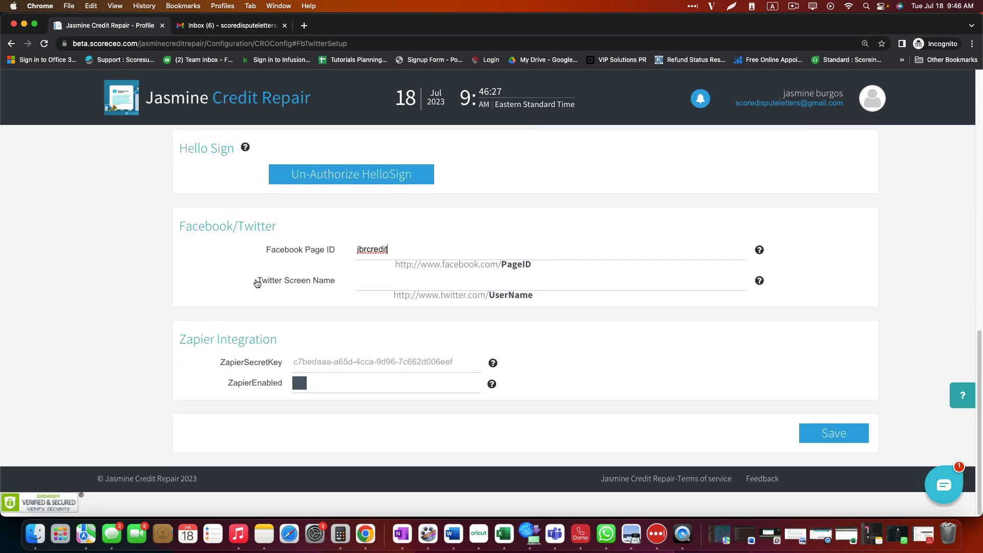
drag(256, 281, 334, 288)
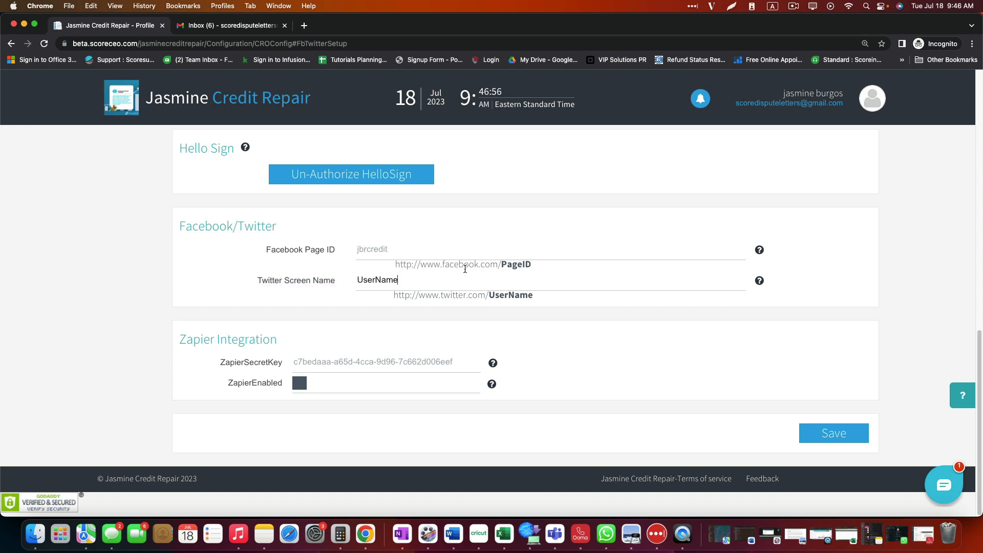
click(832, 433)
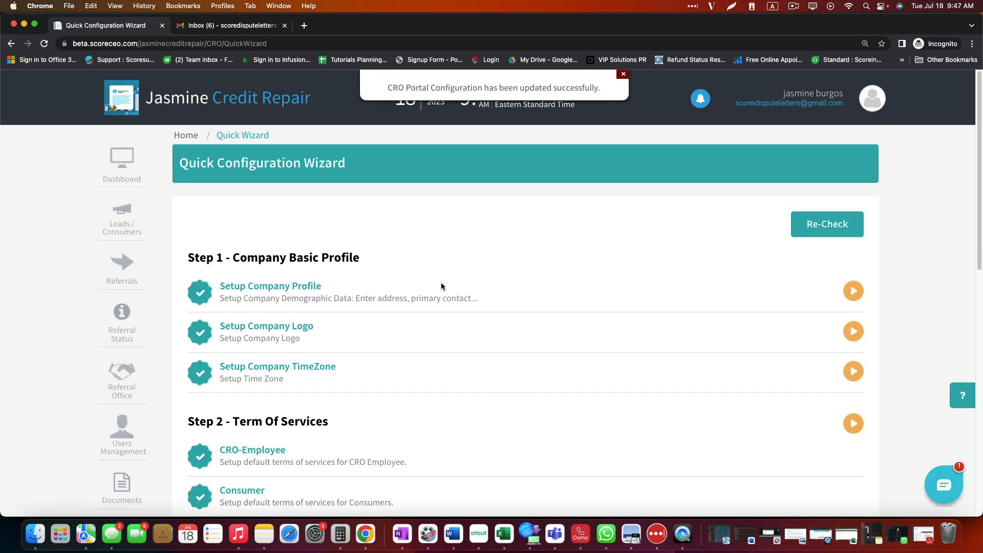
Step: Open the Google Analytics account setup from the wizard
scroll(441, 285, down, 10)
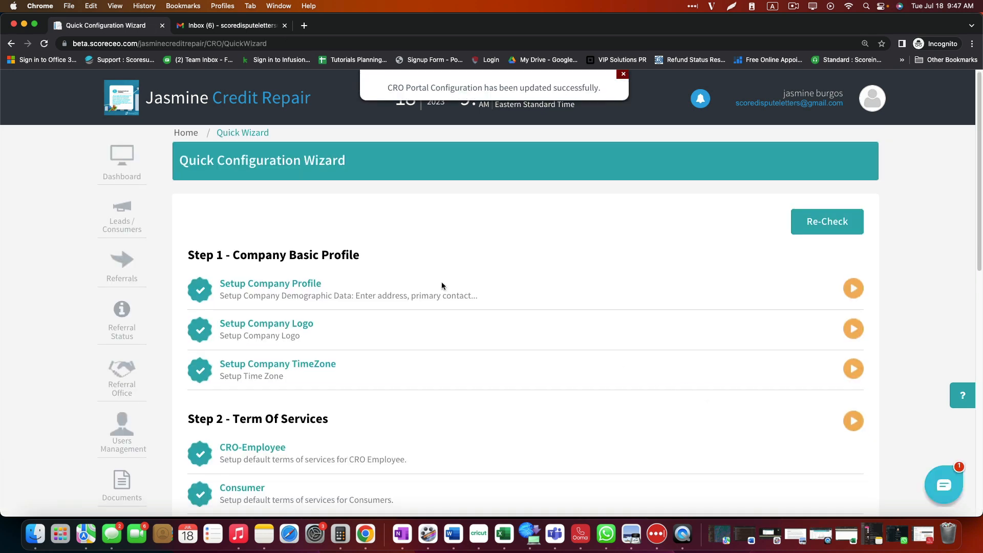
scroll(443, 286, down, 2)
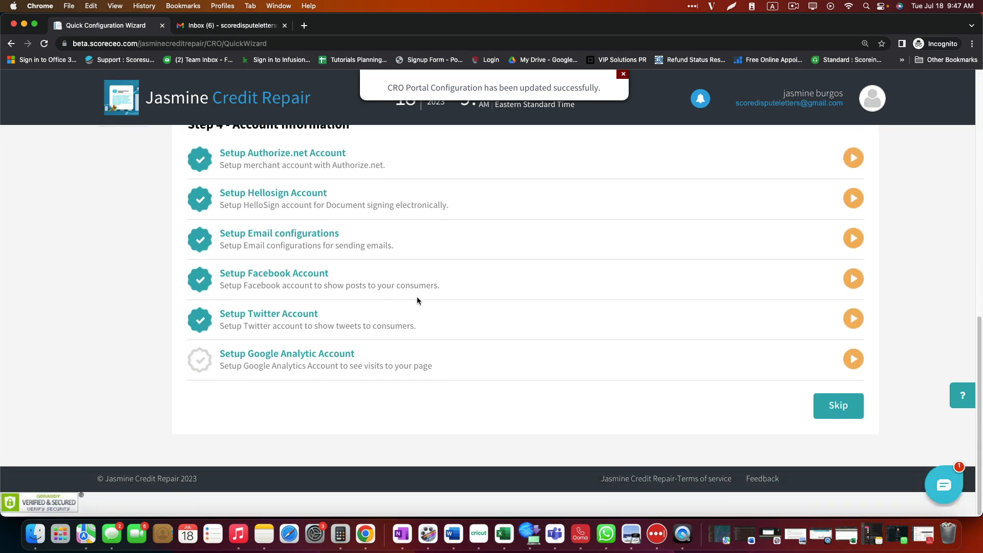
click(270, 358)
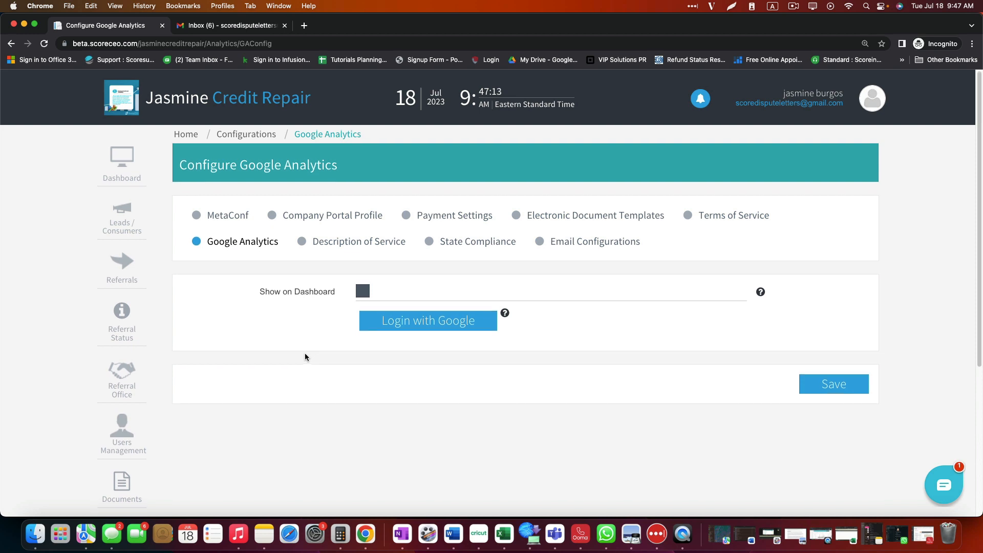
scroll(305, 353, down, 2)
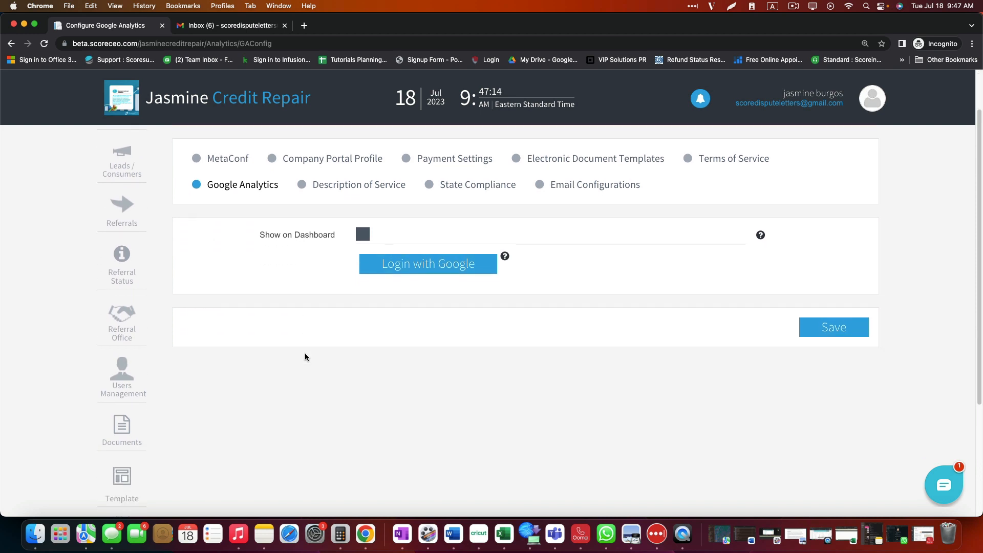
Step: Log in with Google, grant all Analytics permissions, then go back to the Quick Wizard
click(436, 266)
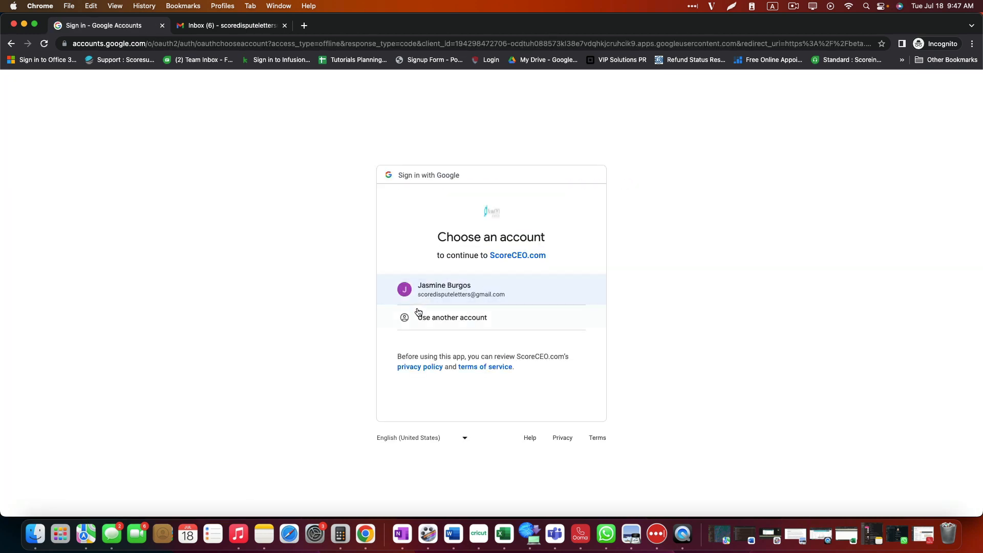
click(11, 44)
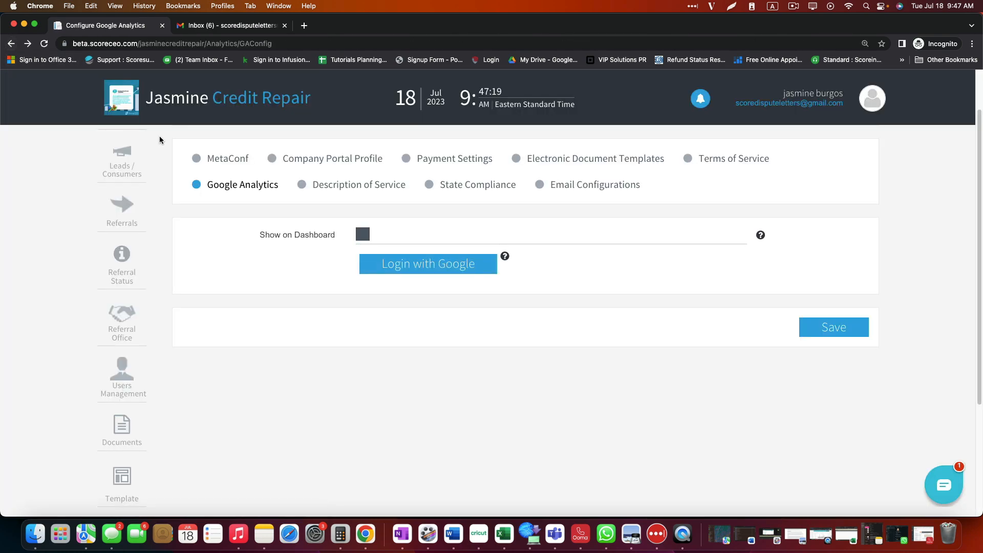
click(465, 268)
click(408, 247)
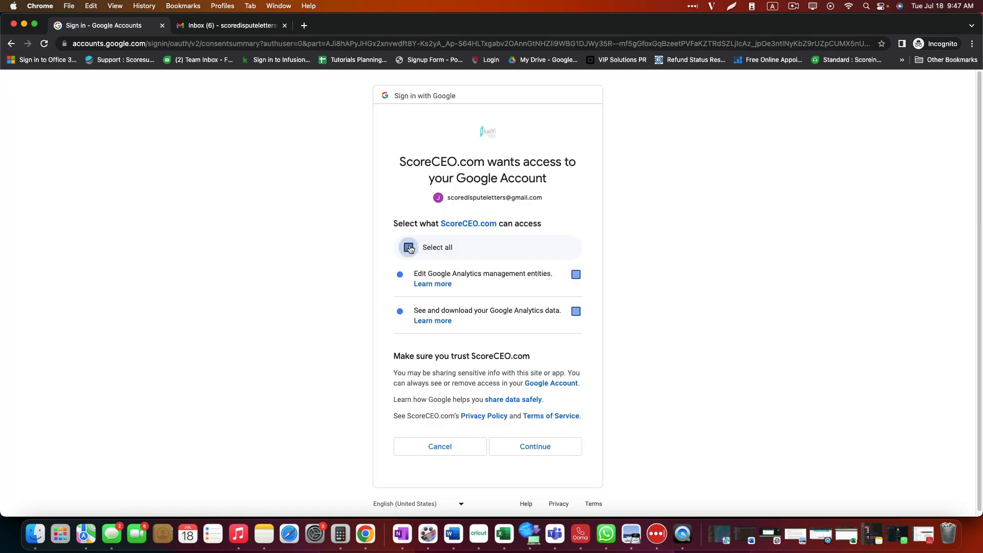
click(528, 447)
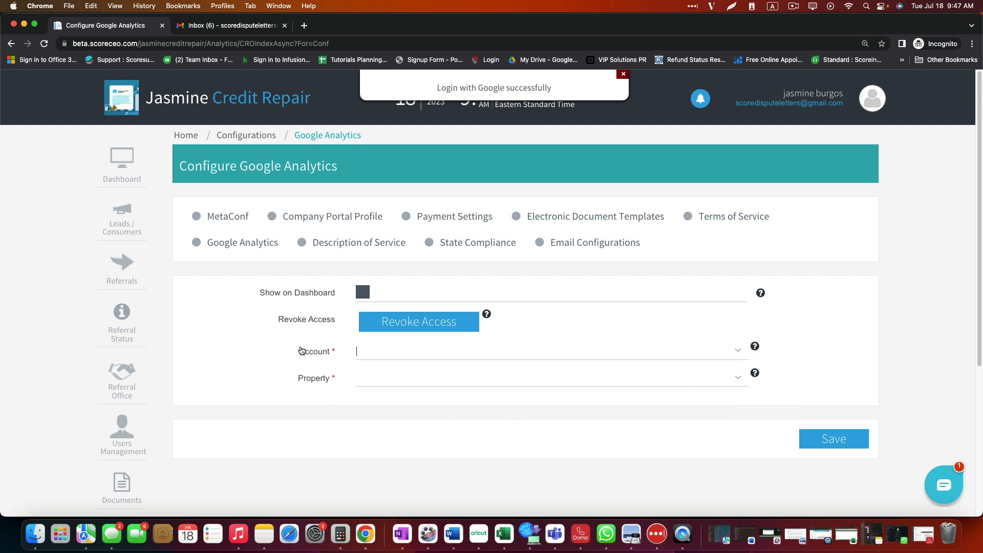
click(872, 99)
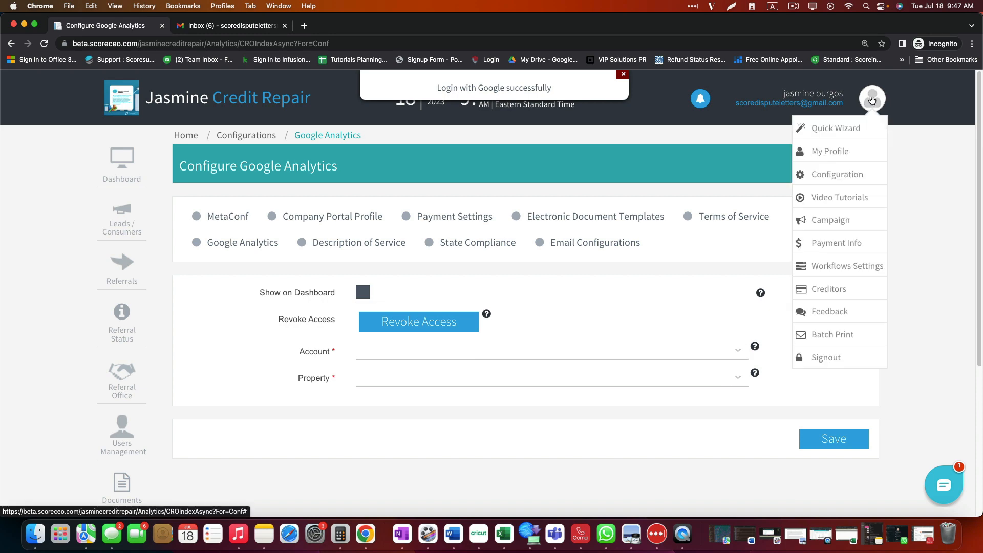
click(839, 128)
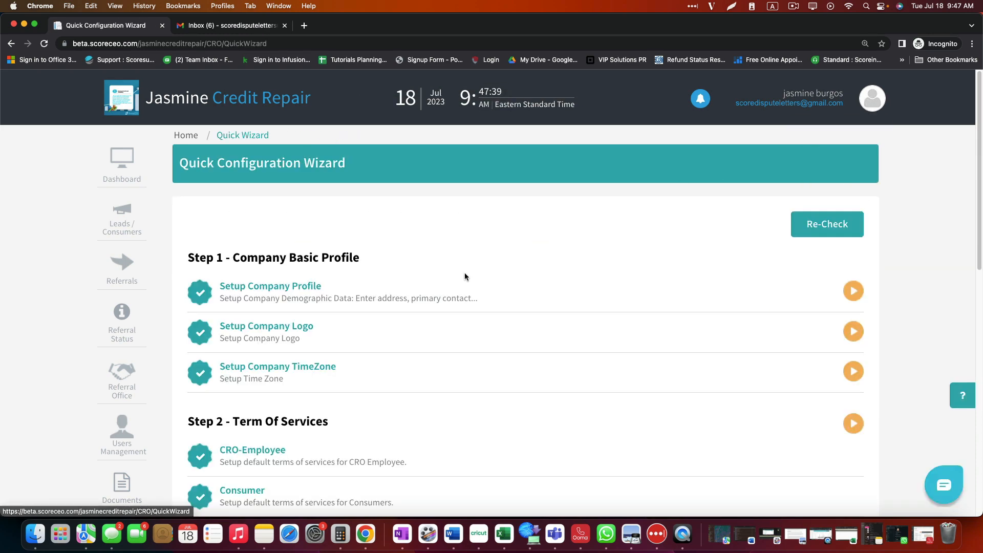
Step: Turn on Show on Dashboard in the Google Analytics account setup and save it
scroll(409, 307, down, 10)
scroll(352, 351, down, 3)
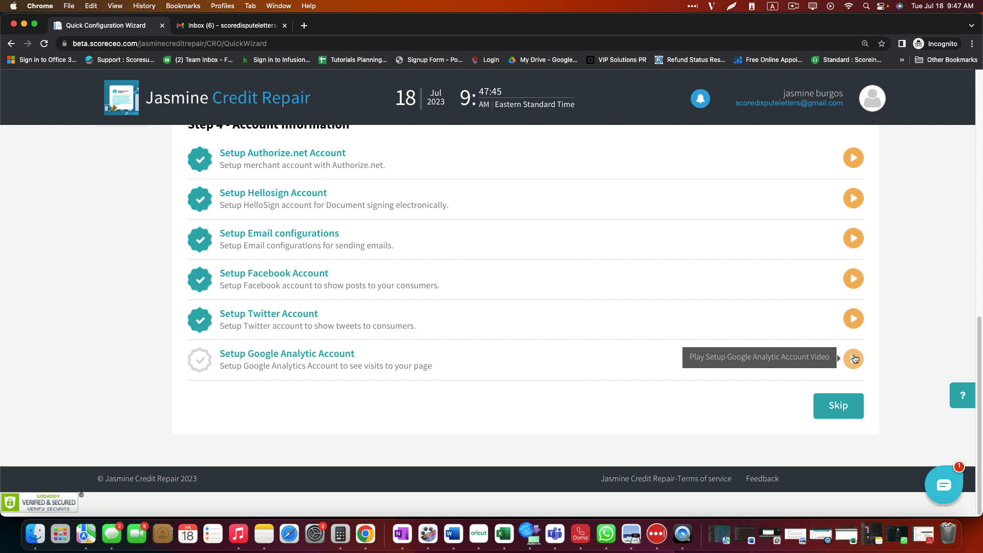
click(279, 354)
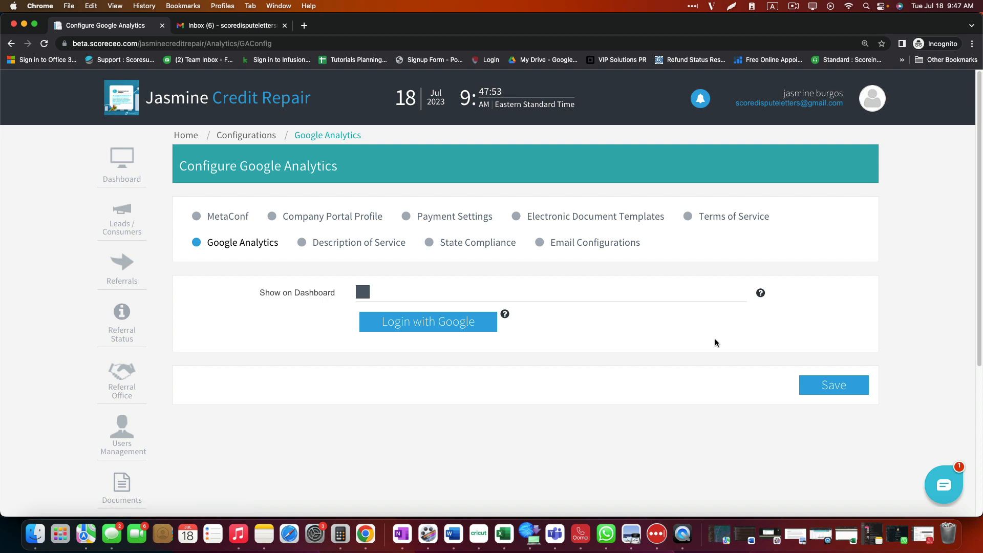
click(362, 293)
click(841, 394)
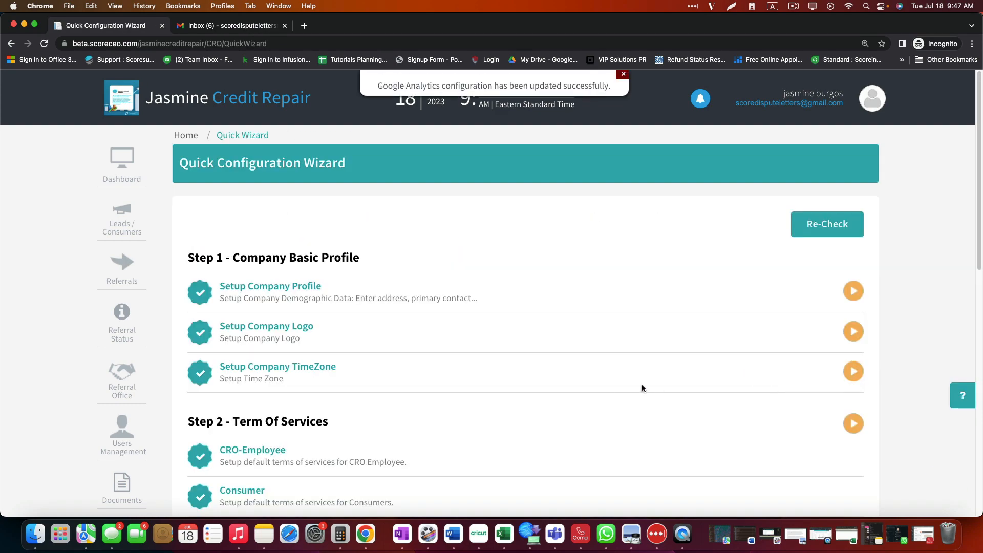
scroll(376, 350, down, 5)
scroll(373, 354, down, 7)
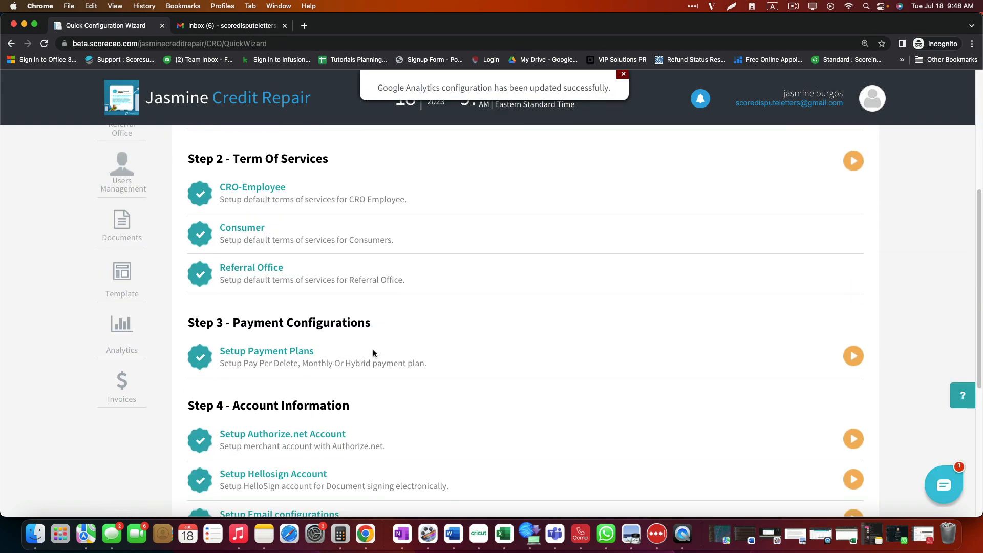